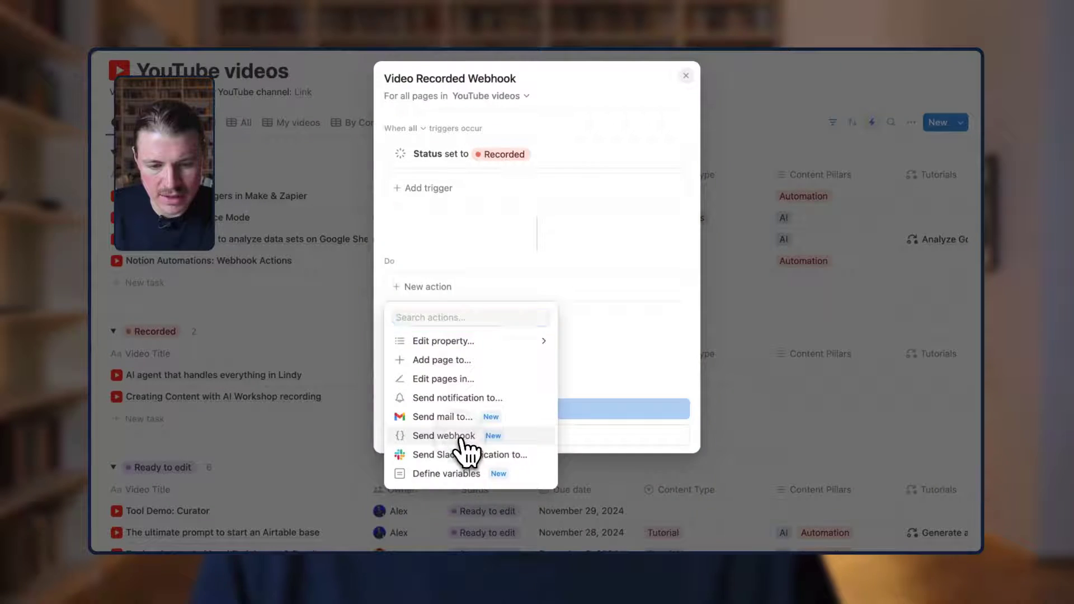
# Choose the Send webhook action, then enter 'Notion Youtube Video' as the webhook name
pyautogui.click(463, 436)
pyautogui.scroll(-5, 462, 447)
pyautogui.scroll(5, 463, 451)
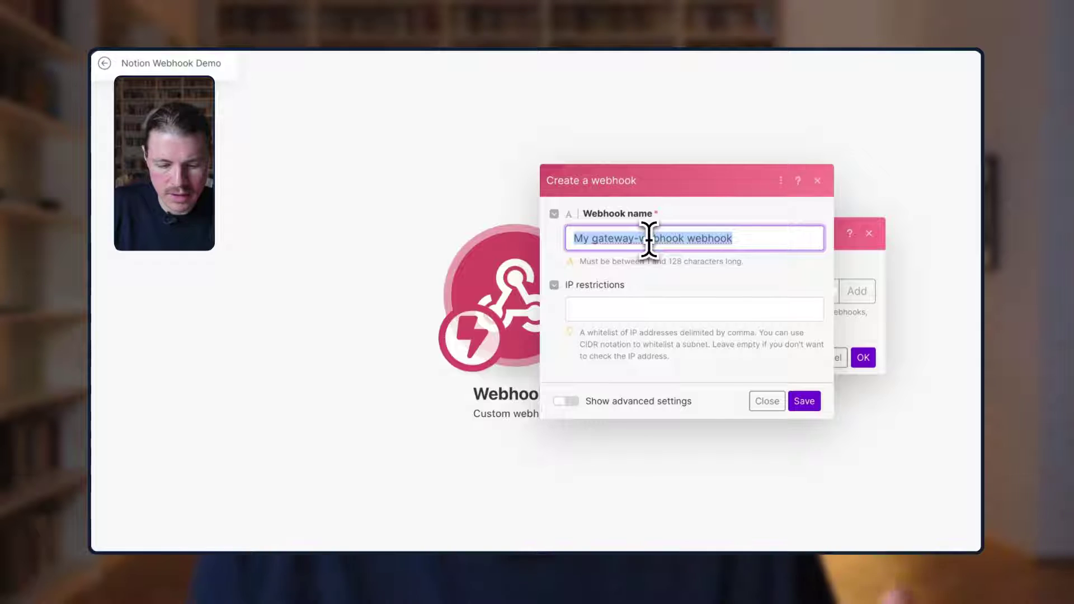
pyautogui.write('Notion Youtube Vide')
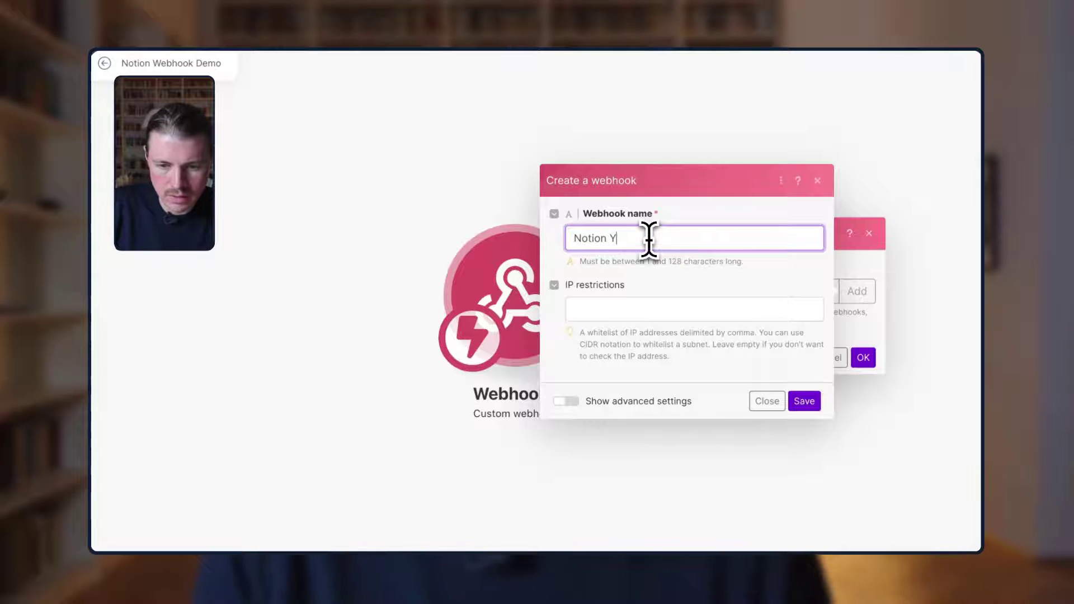
pyautogui.write('o')
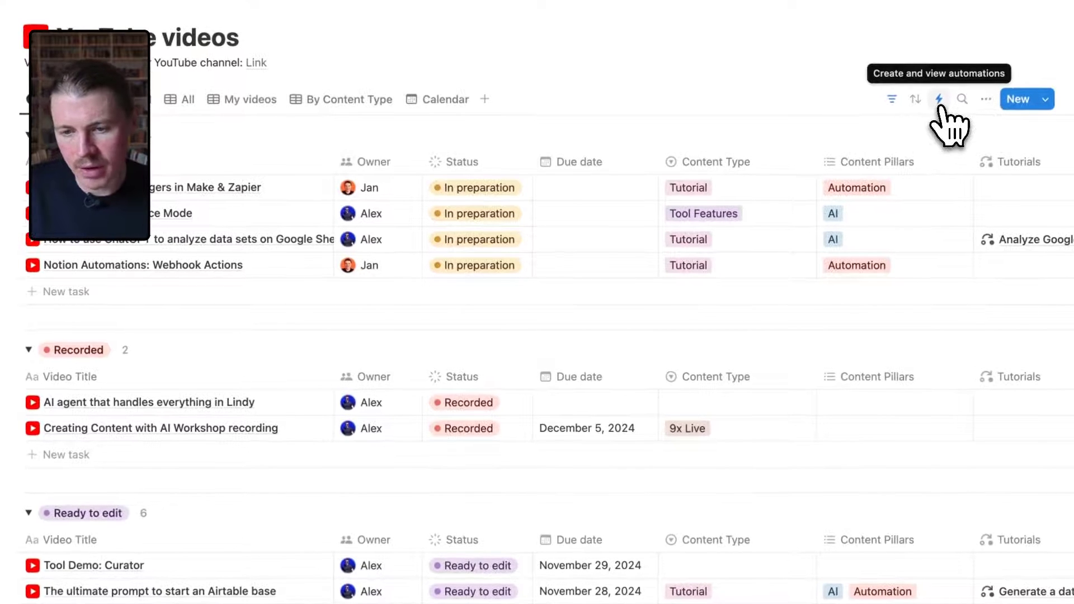
# From the YouTube videos database's automations, start a new automation named Video Recorded Webhook
pyautogui.click(939, 99)
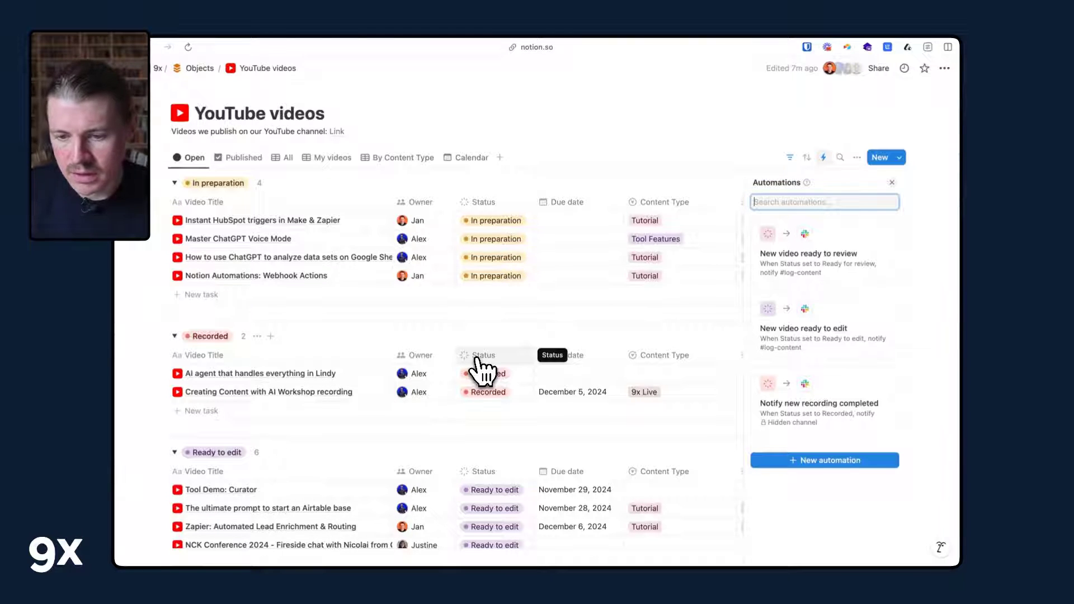
pyautogui.click(810, 460)
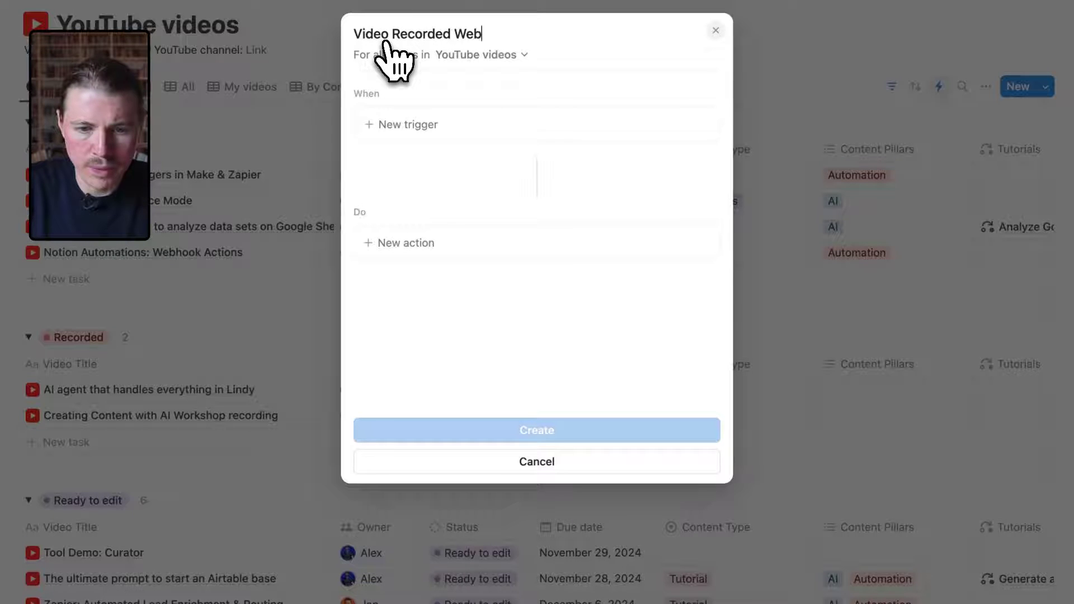
# Set the automation trigger to Status being set to Recorded only
pyautogui.click(417, 130)
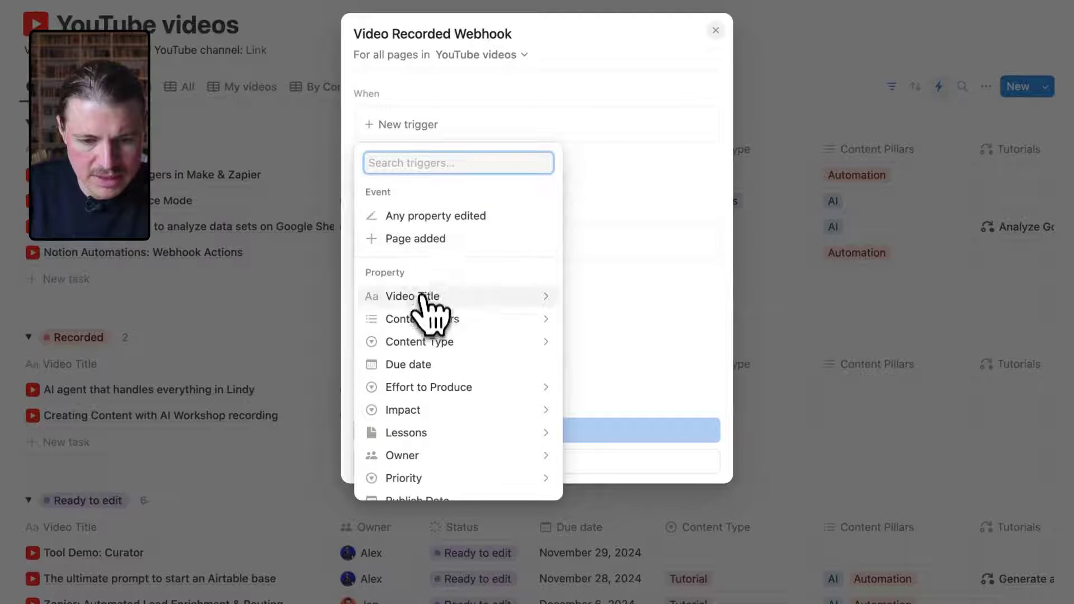
pyautogui.scroll(-3, 431, 310)
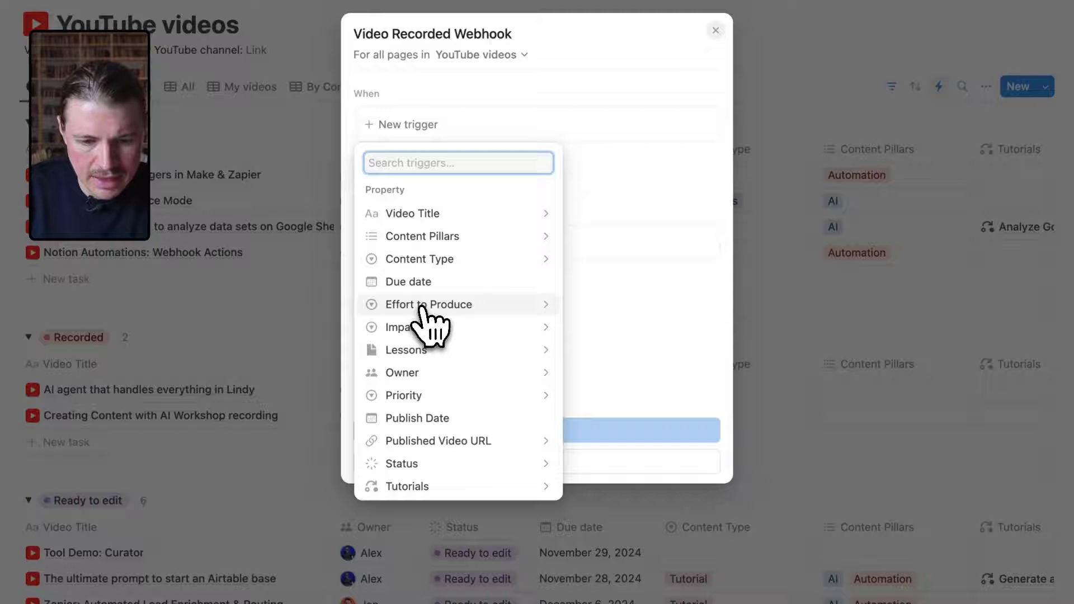
pyautogui.click(407, 464)
pyautogui.click(370, 193)
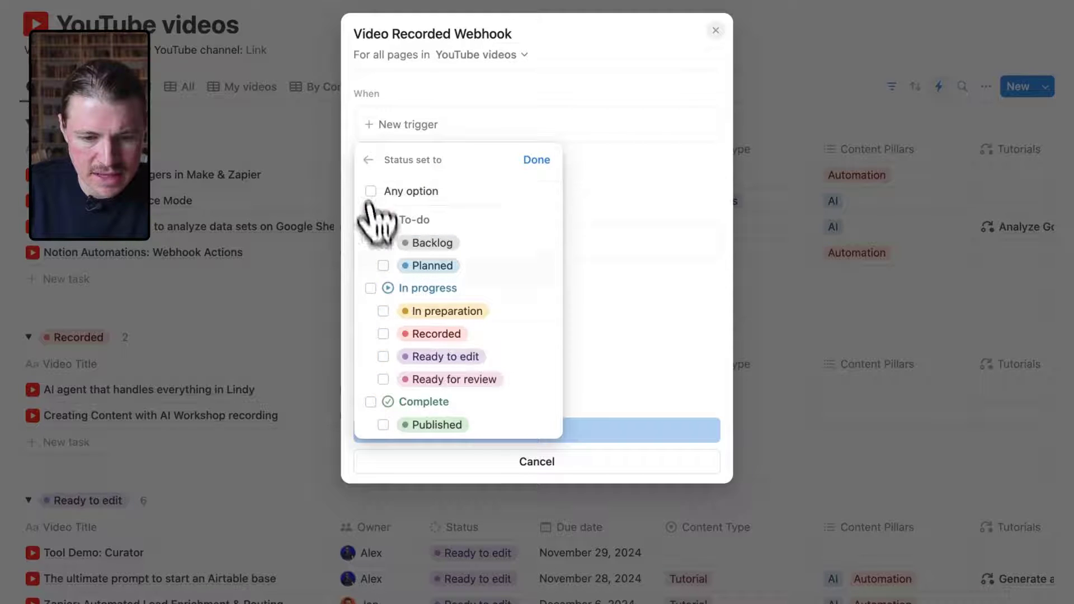
pyautogui.click(383, 333)
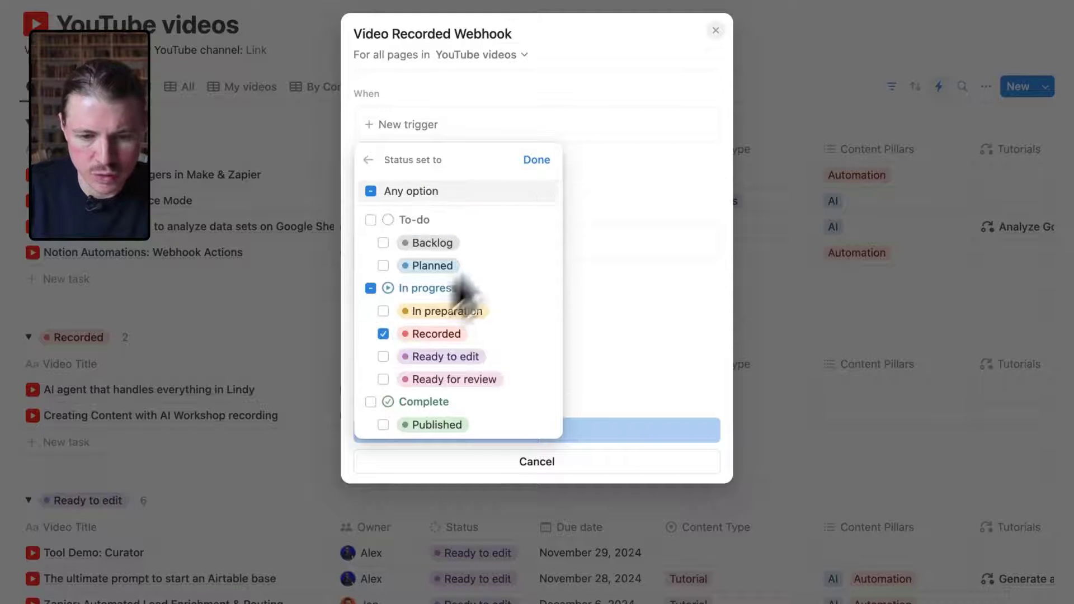
pyautogui.click(538, 162)
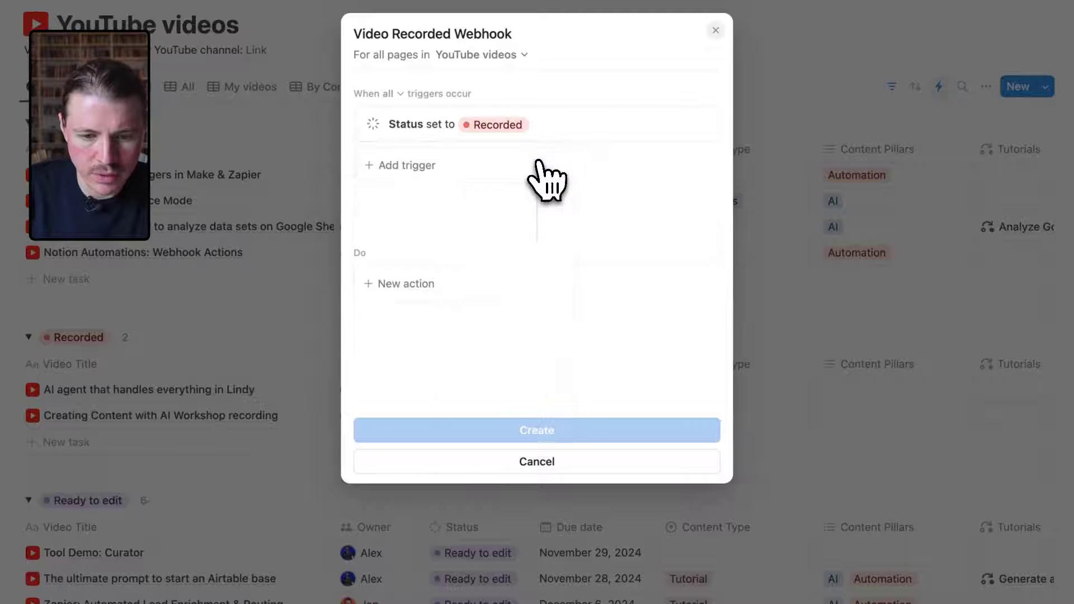
# Add a Send webhook action that includes all existing properties
pyautogui.click(449, 284)
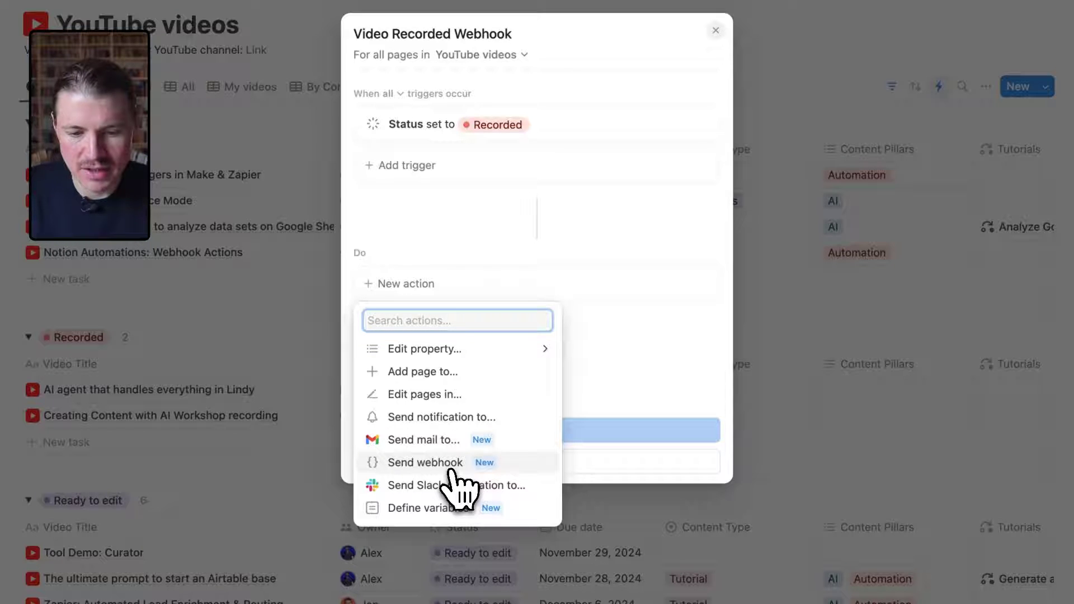
pyautogui.click(446, 464)
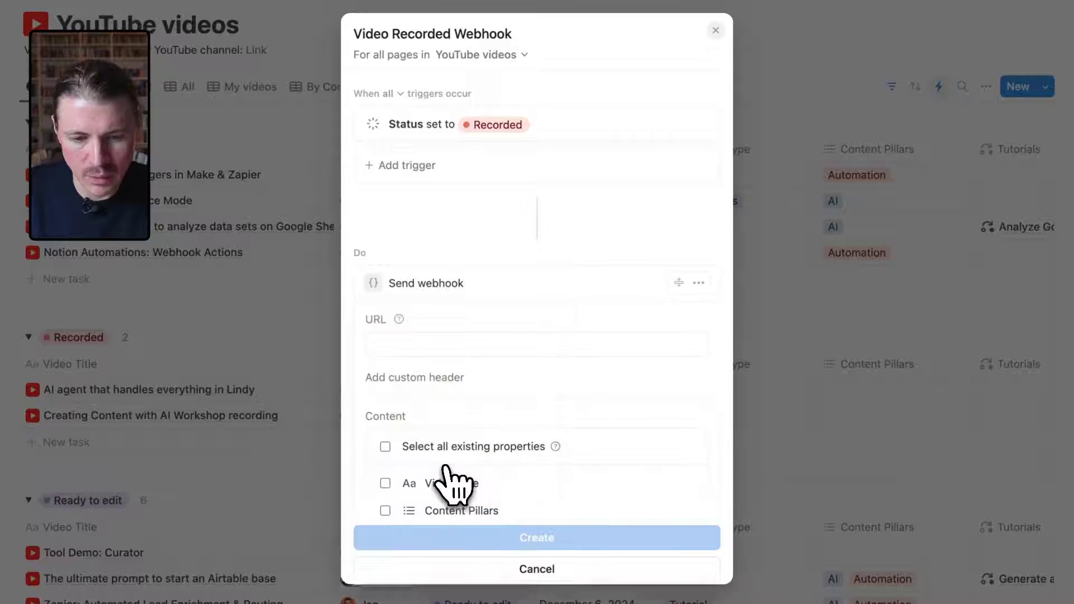
pyautogui.scroll(-3, 446, 465)
pyautogui.scroll(1, 447, 473)
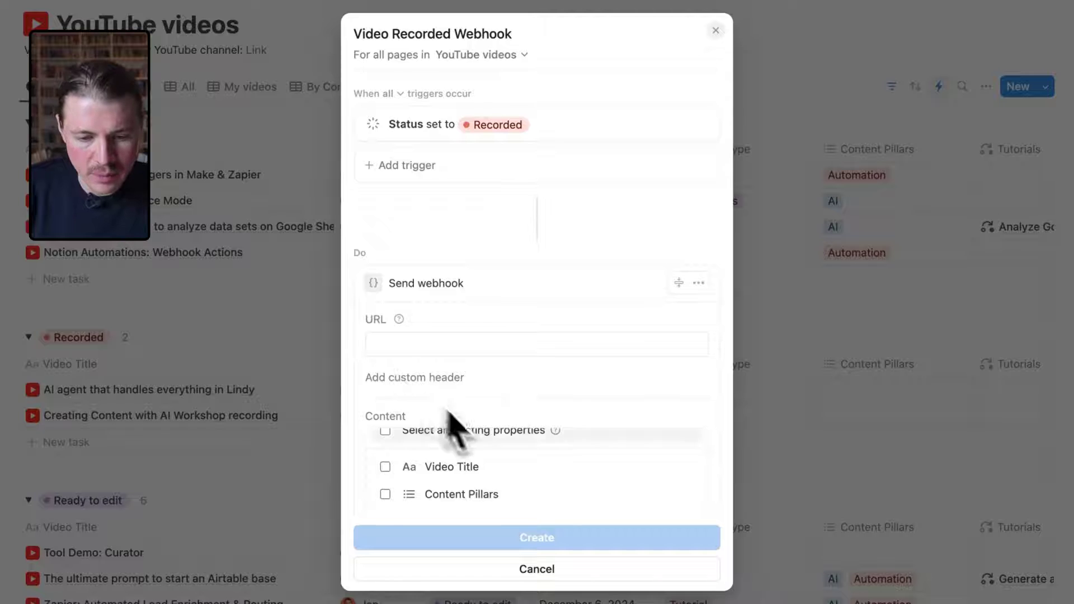
pyautogui.scroll(-3, 485, 447)
pyautogui.scroll(-5, 575, 371)
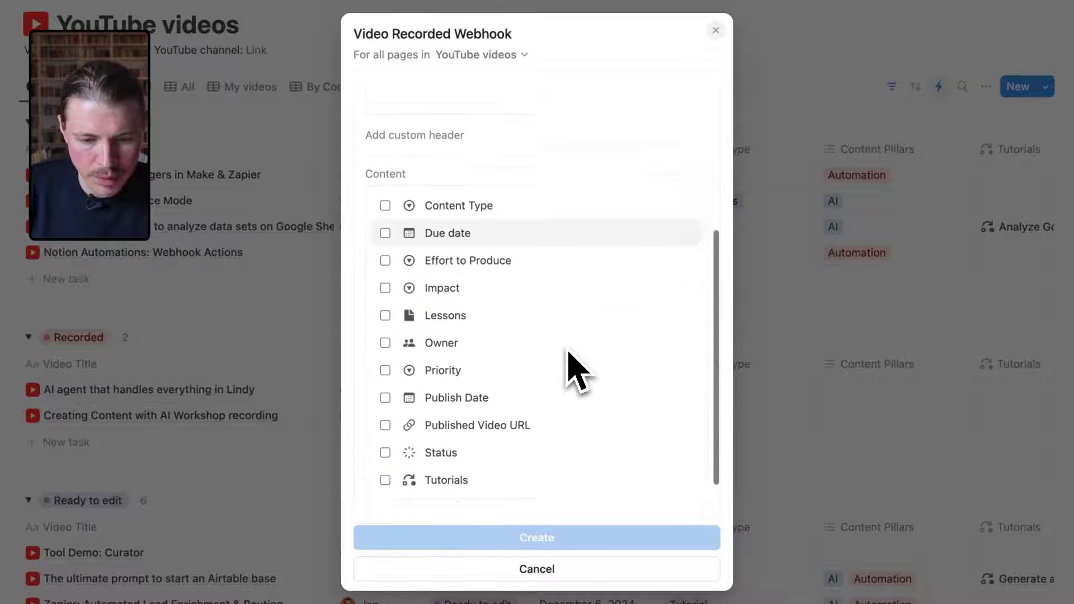
pyautogui.scroll(3, 573, 369)
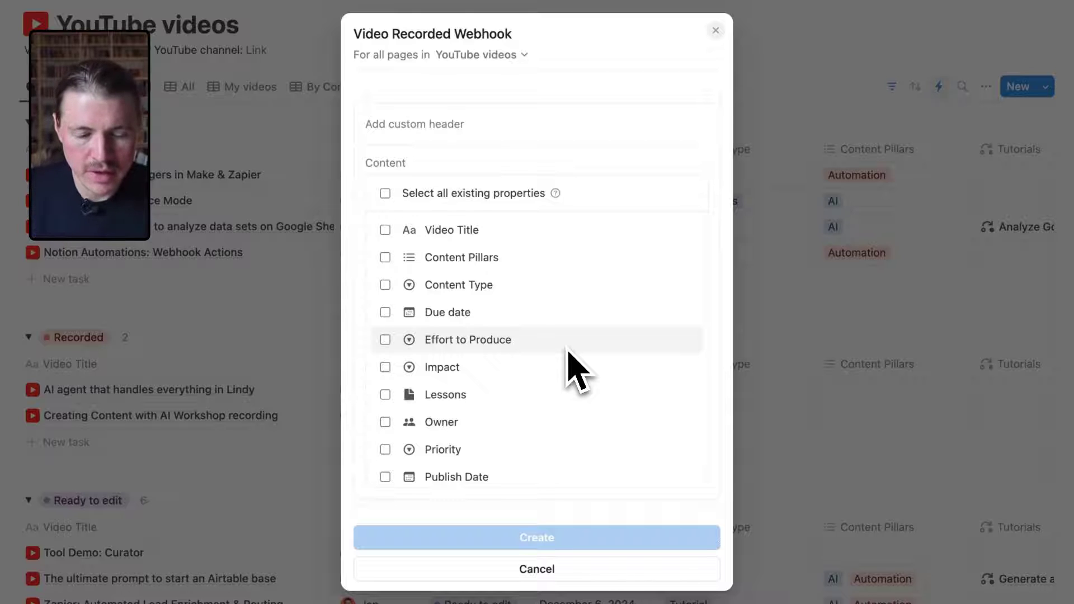
pyautogui.click(385, 194)
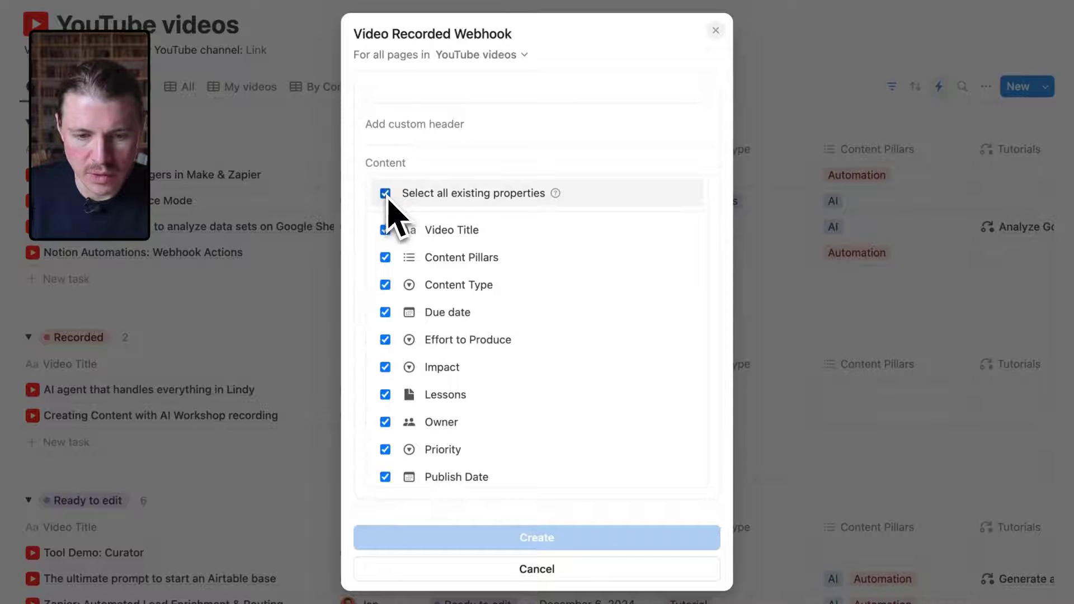
pyautogui.scroll(2, 526, 269)
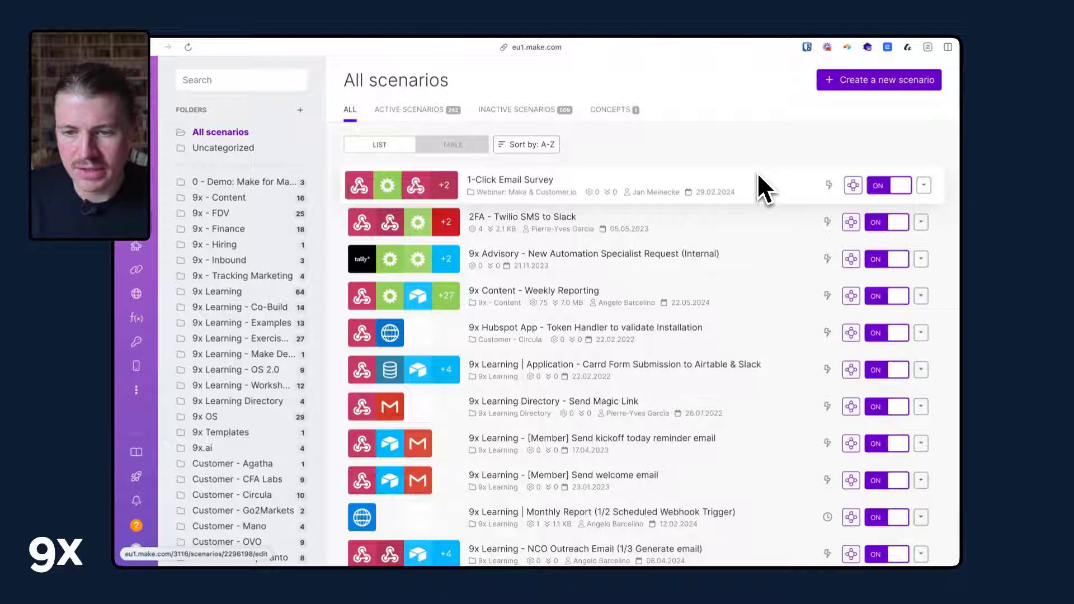
# Create a new Make scenario named Notion Webhook Demo
pyautogui.click(837, 81)
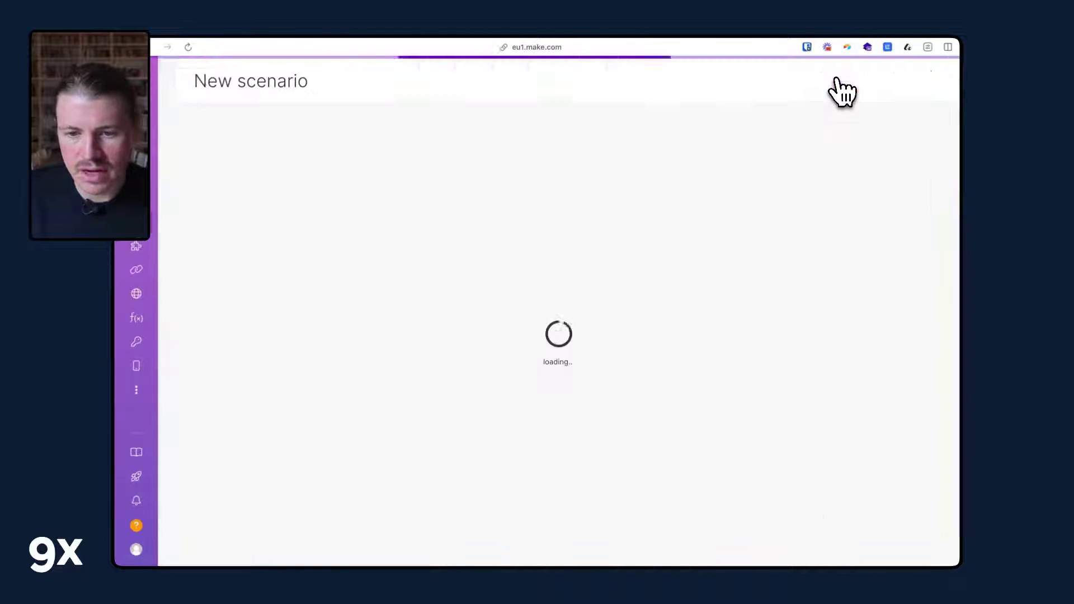
pyautogui.click(258, 84)
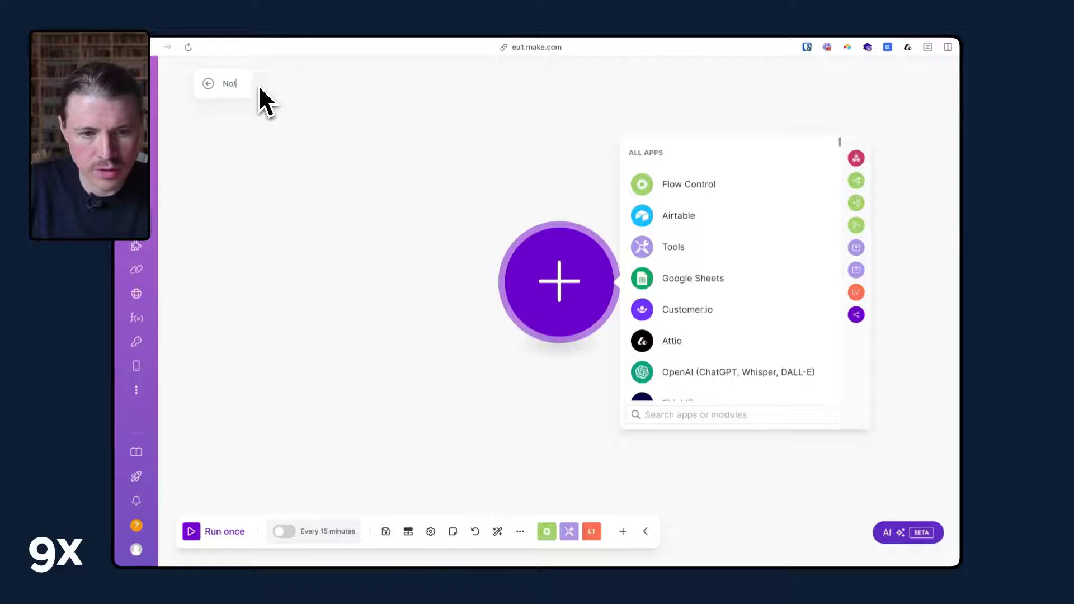
pyautogui.write('Notion Webhook D')
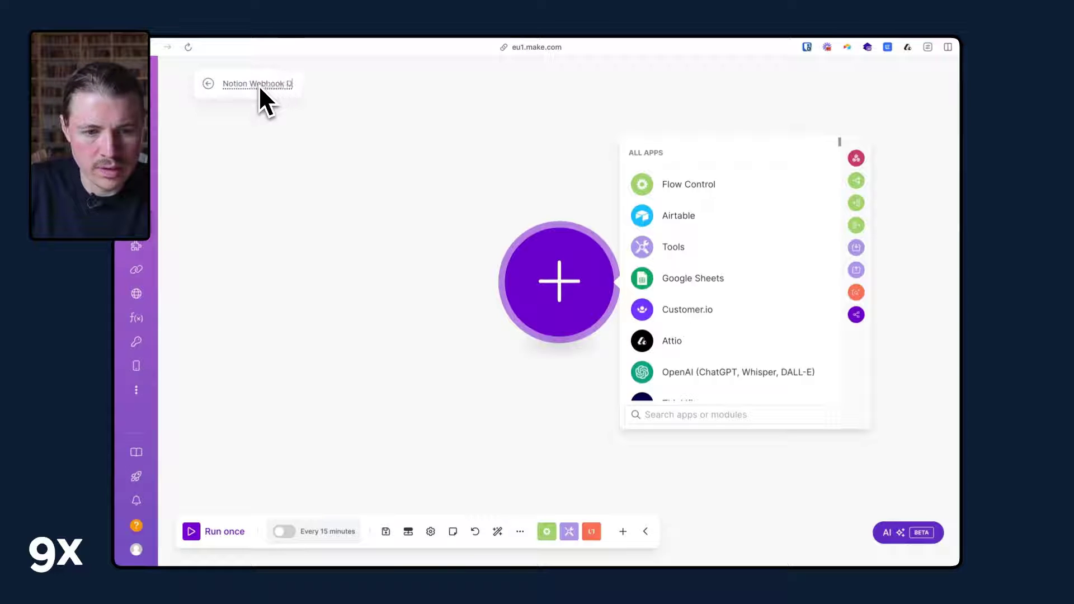
pyautogui.write('emo')
pyautogui.click(374, 201)
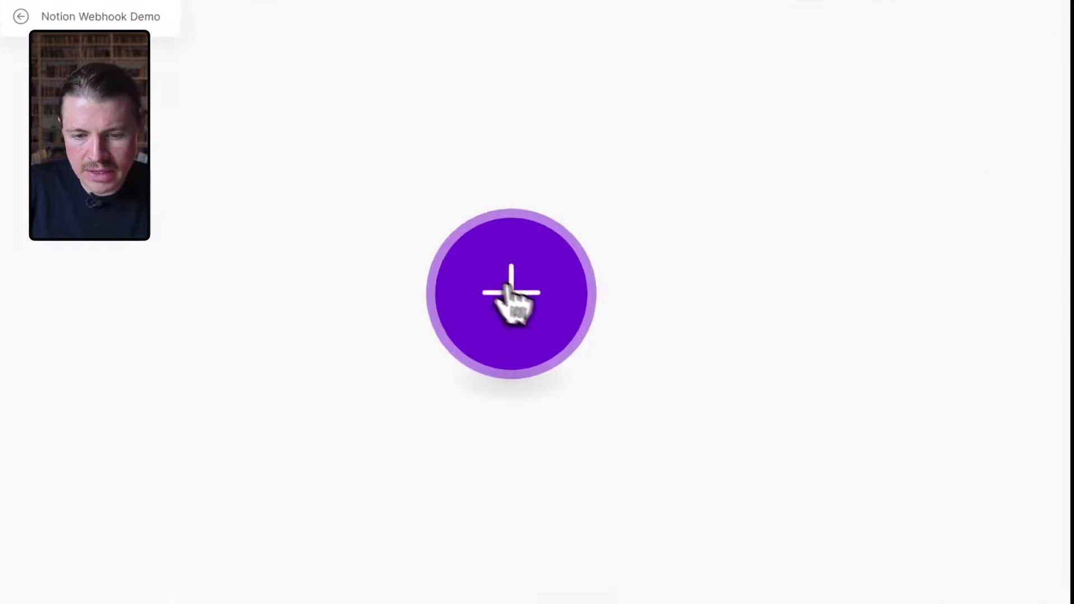
# Search 'webhook' for the first module and open the Webhooks app
pyautogui.click(516, 291)
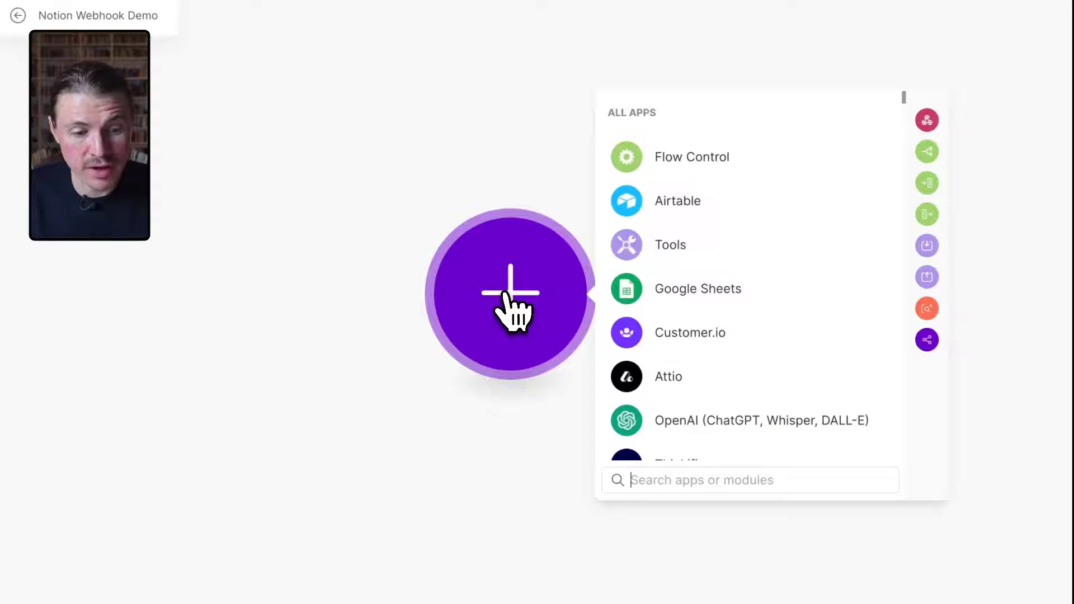
pyautogui.write('webhook')
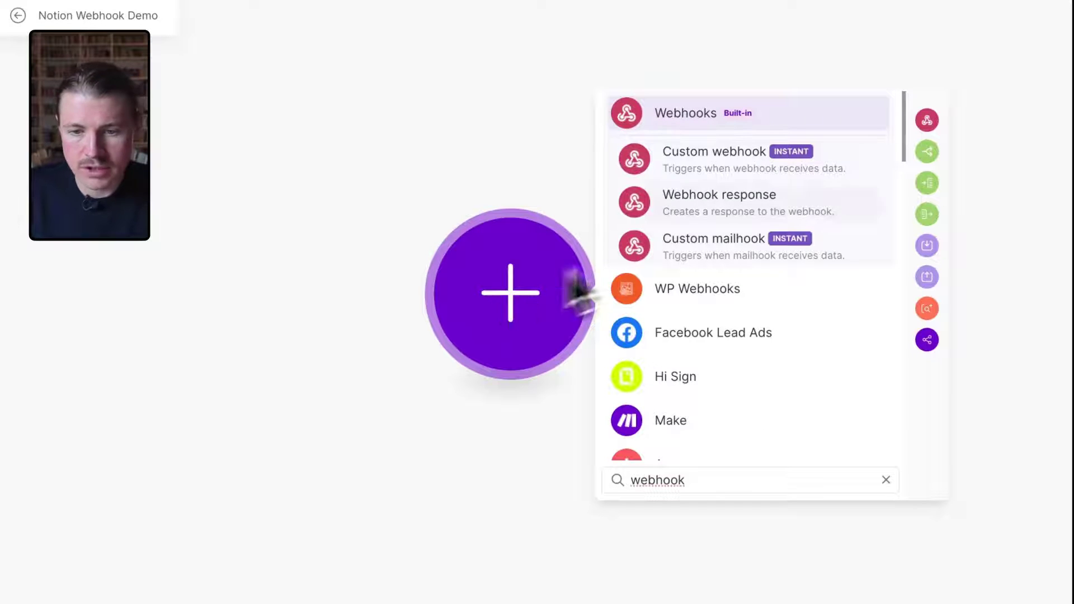
pyautogui.click(681, 122)
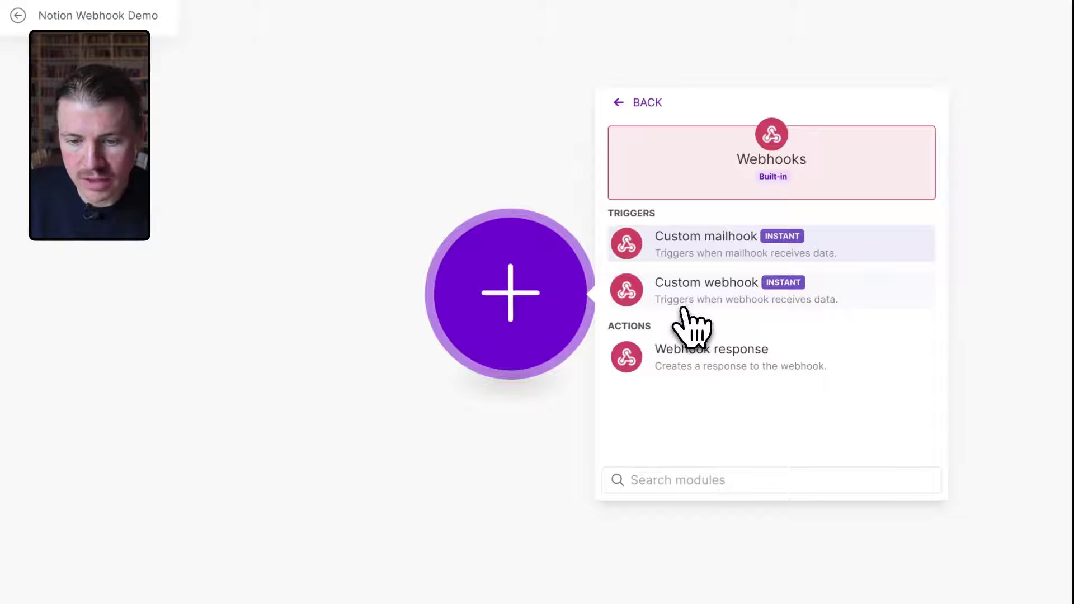
# Add a Custom webhook named 'Notion Youtube Video marked as Recored', save it, and copy its address
pyautogui.click(741, 302)
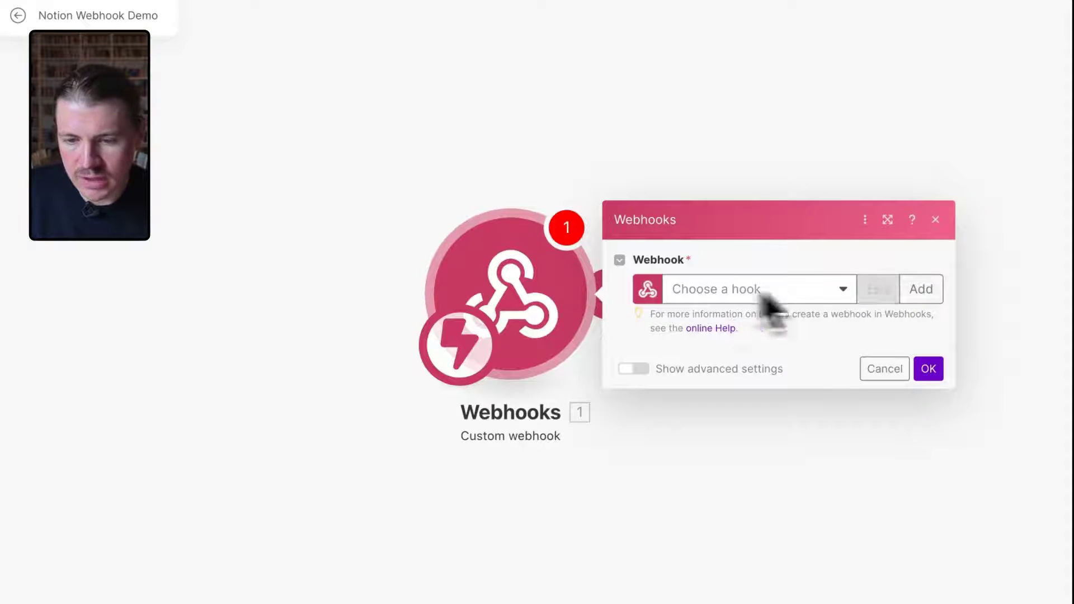
pyautogui.click(921, 289)
pyautogui.tripleClick(671, 226)
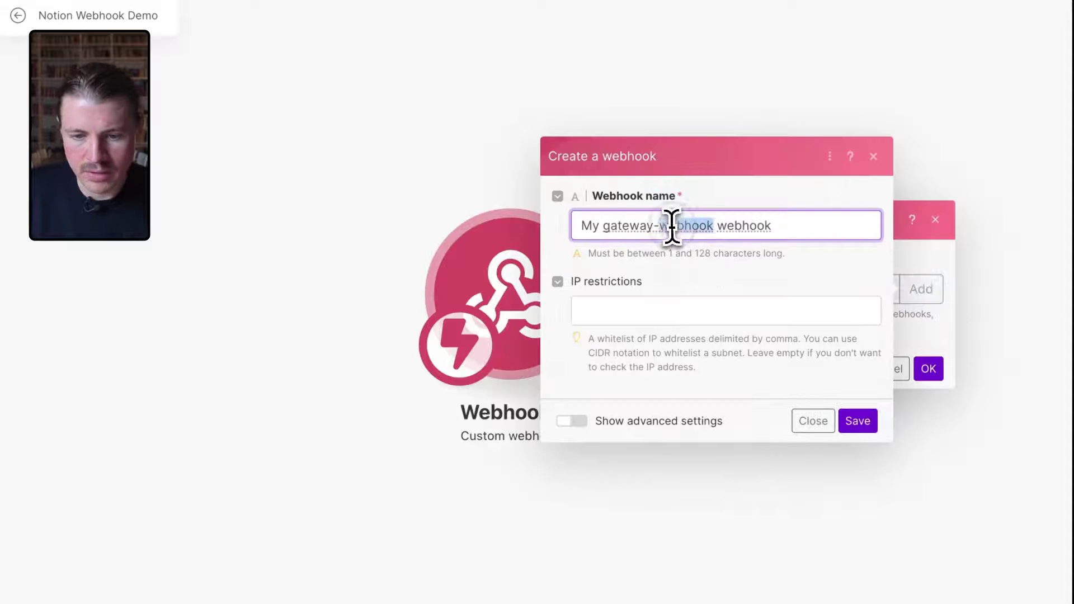
pyautogui.write('Notion')
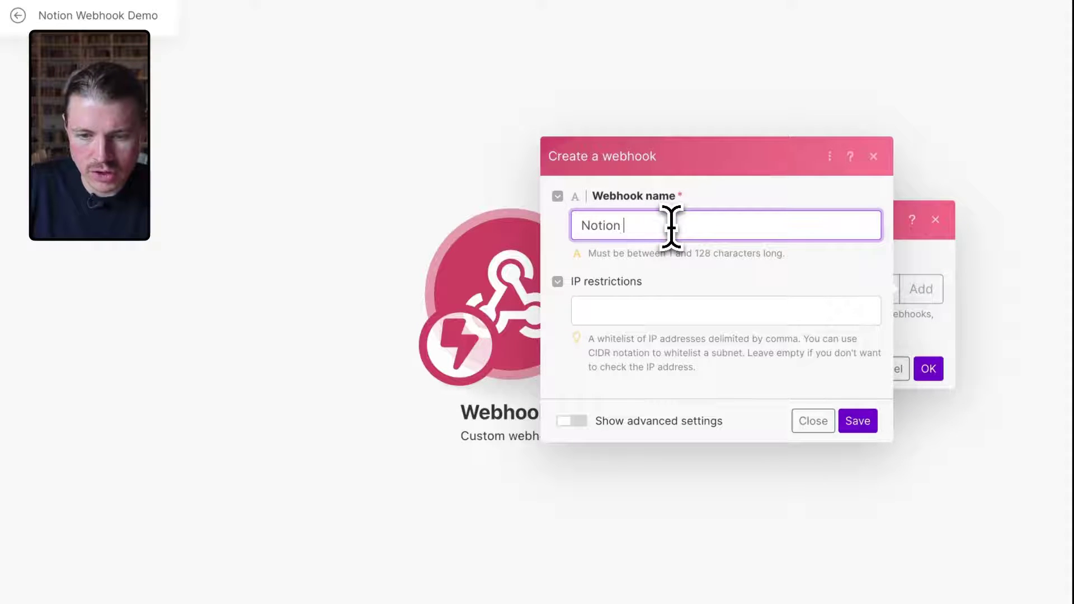
pyautogui.write(' Youtube Vide')
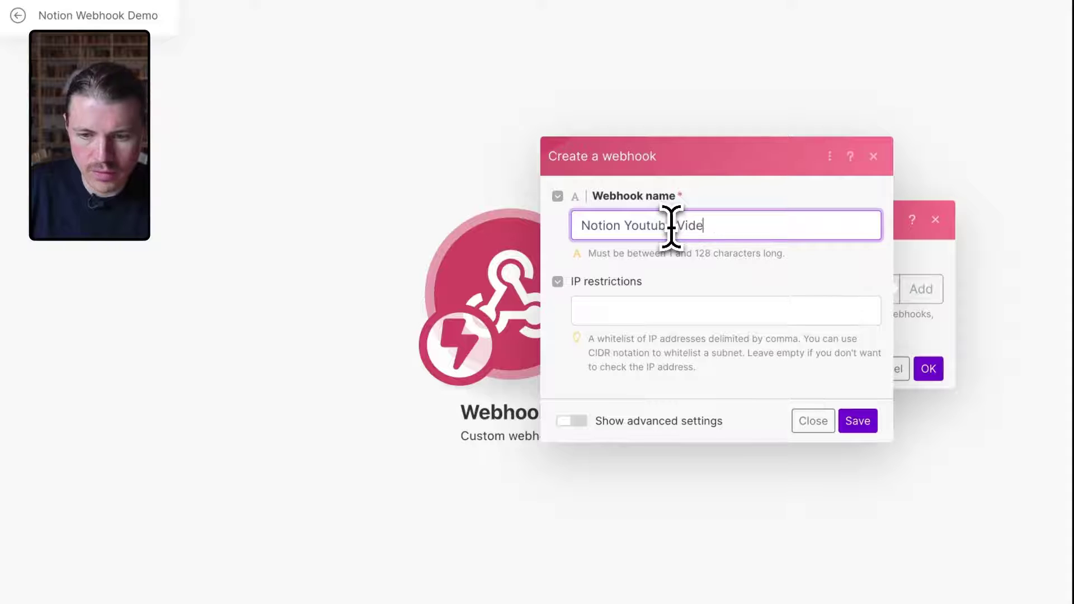
pyautogui.write('o marked as Re')
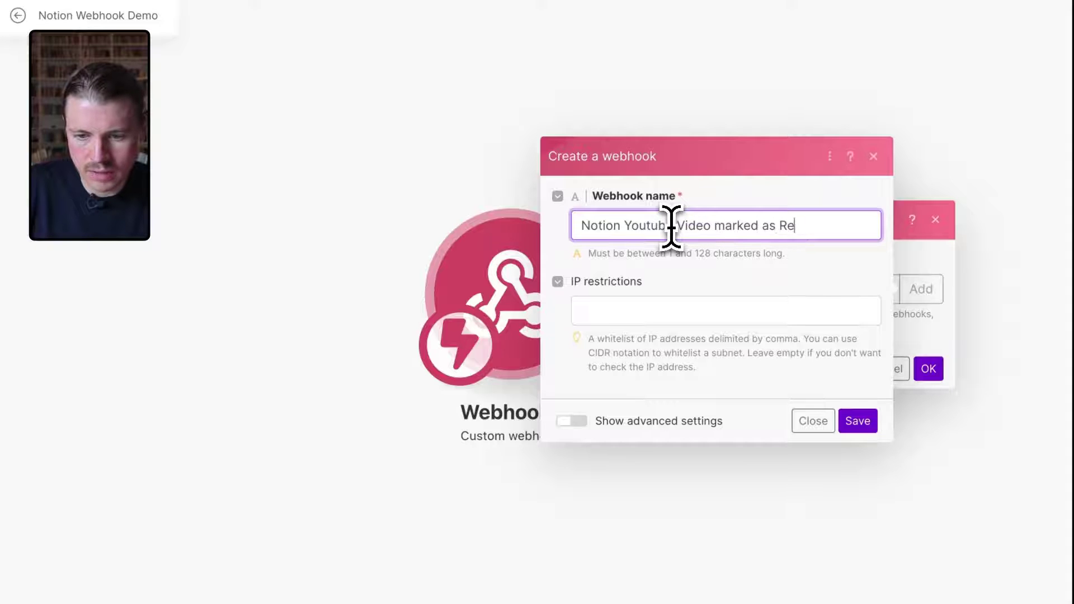
pyautogui.write('cored')
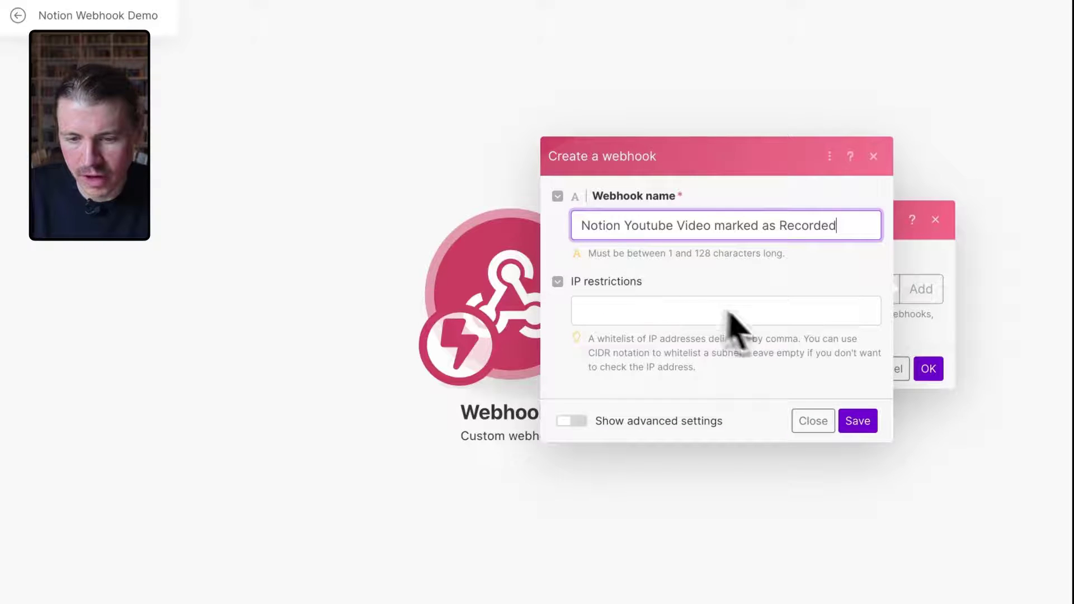
pyautogui.click(859, 423)
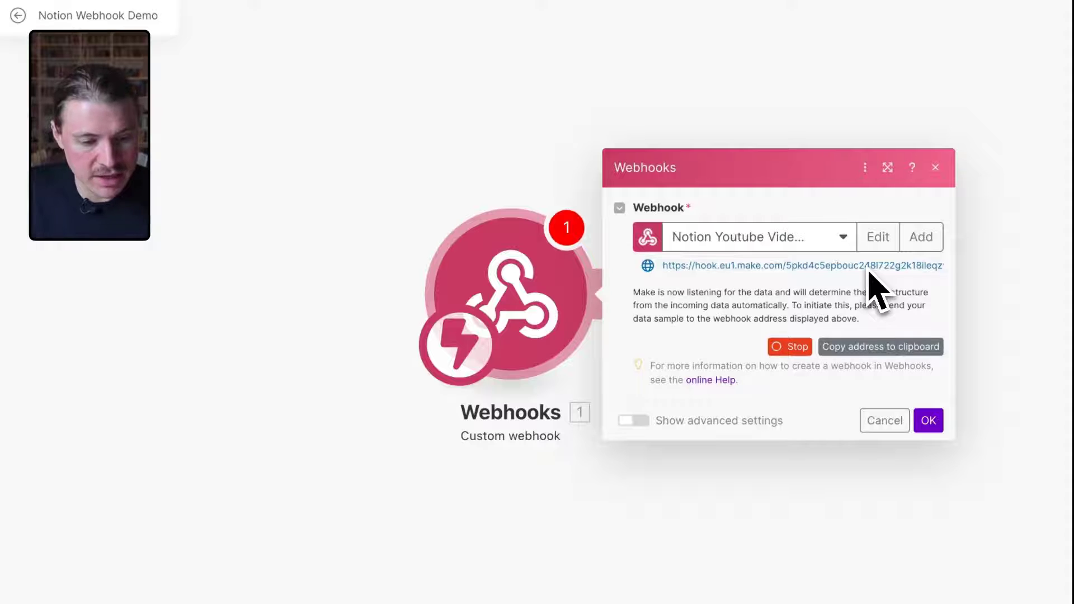
pyautogui.click(872, 348)
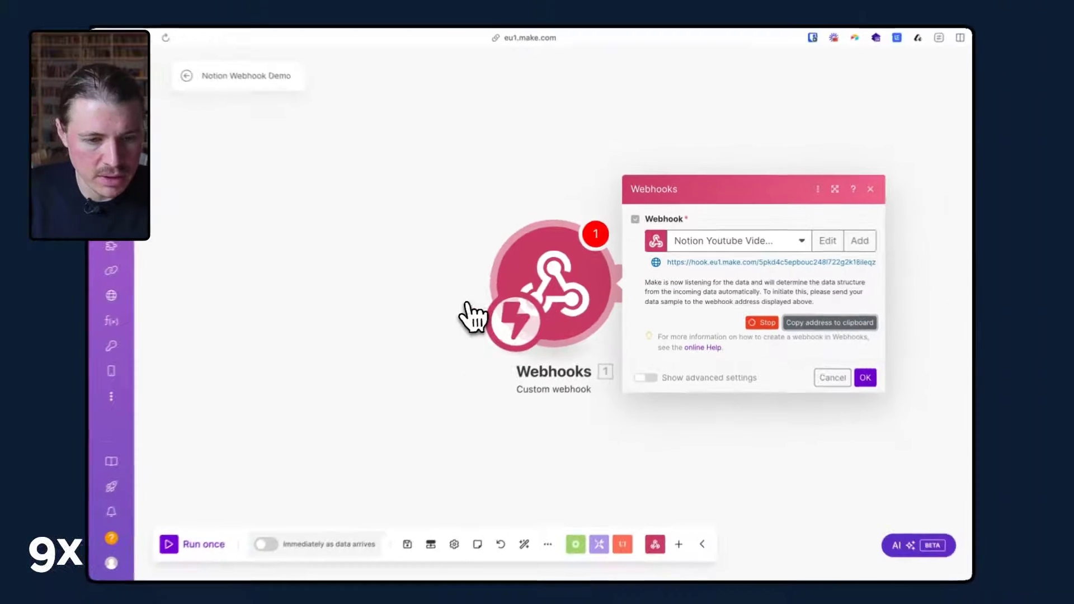
# Paste the Make webhook URL, create the automation, and set the Webhook Actions video to Recorded
pyautogui.moveTo(217, 296)
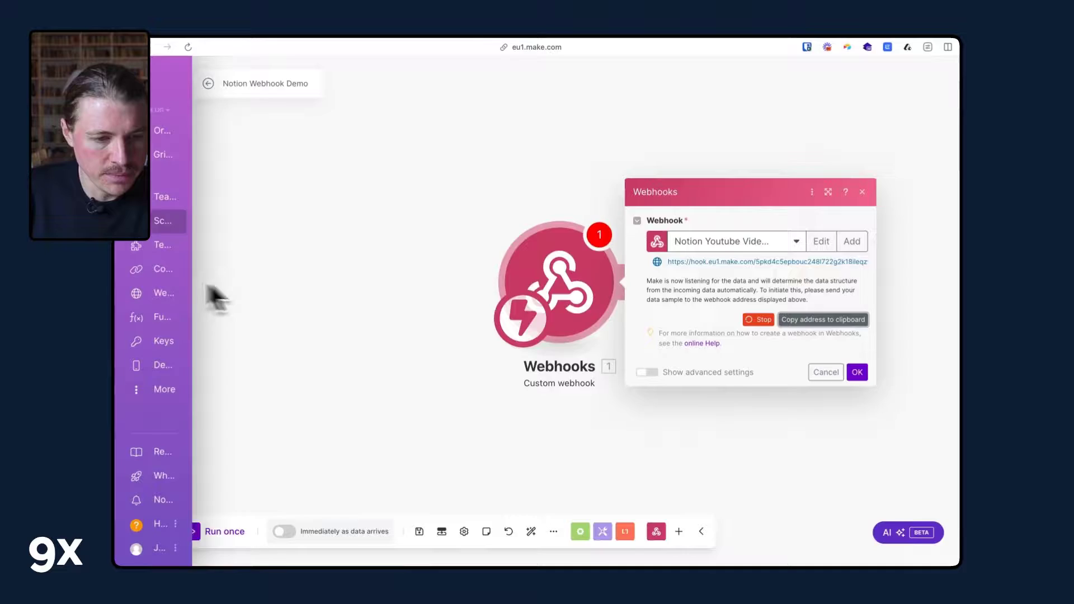
pyautogui.hotkey('ctrl', 'Tab')
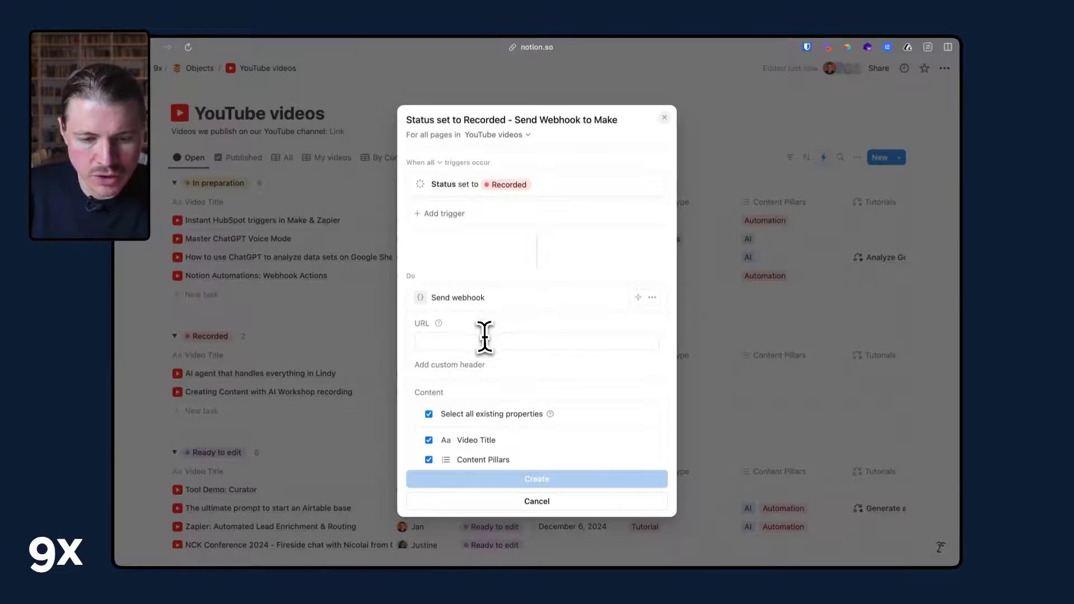
pyautogui.click(464, 340)
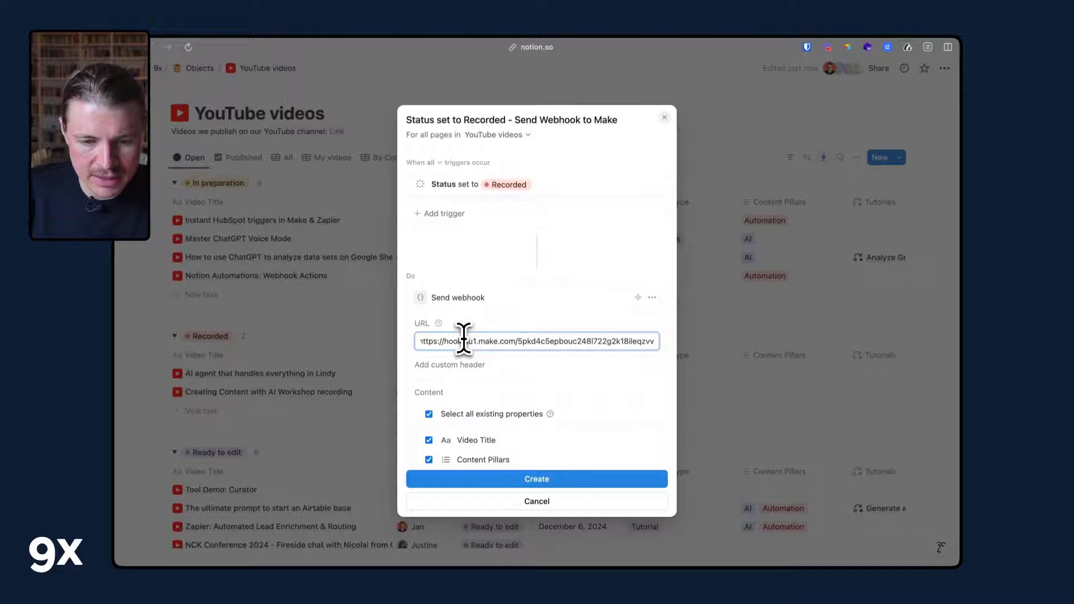
pyautogui.scroll(-2, 492, 375)
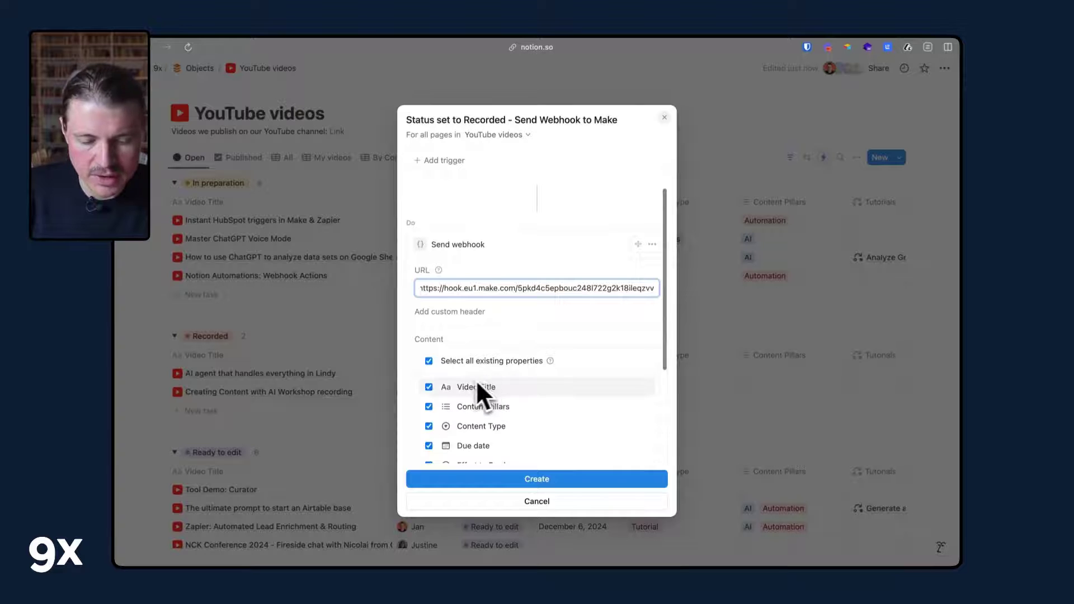
pyautogui.scroll(-3, 472, 391)
pyautogui.scroll(3, 466, 395)
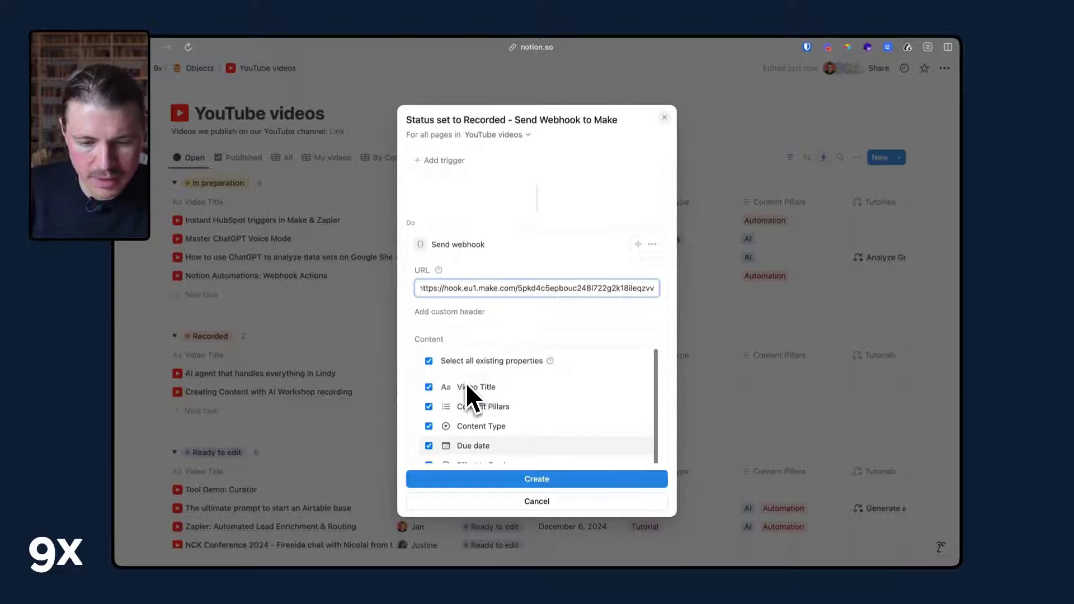
pyautogui.click(547, 480)
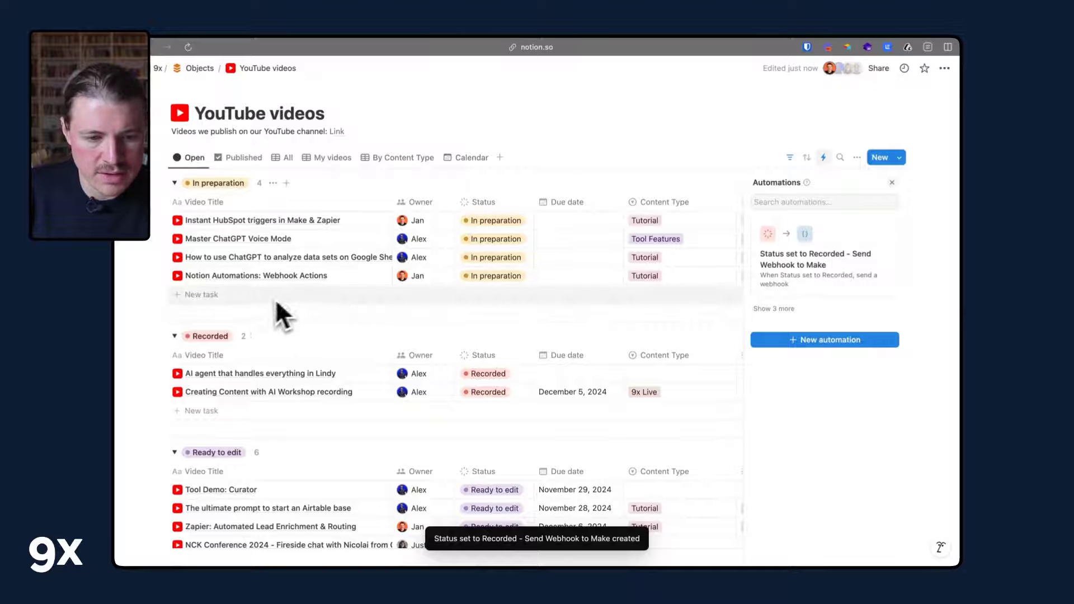
pyautogui.click(482, 276)
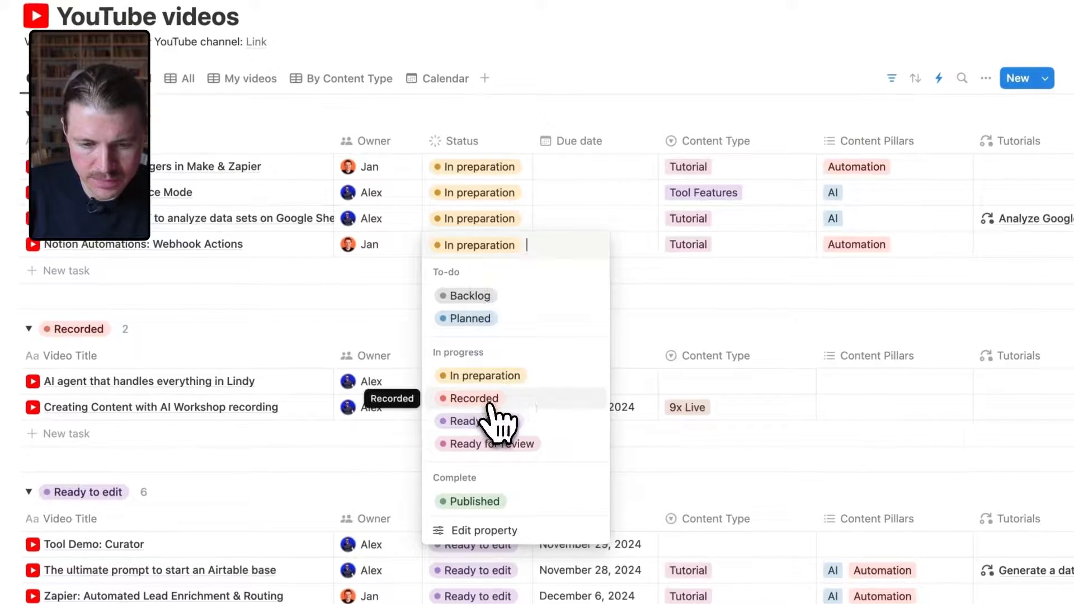
pyautogui.click(480, 397)
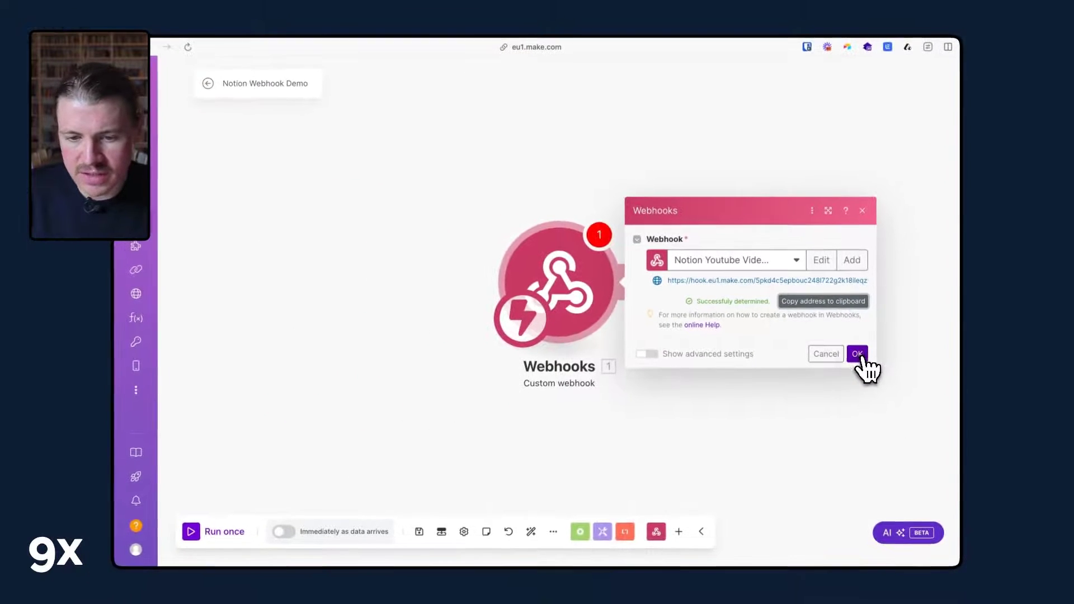
# Confirm the webhook settings, save the scenario, and run only the webhook module
pyautogui.click(858, 354)
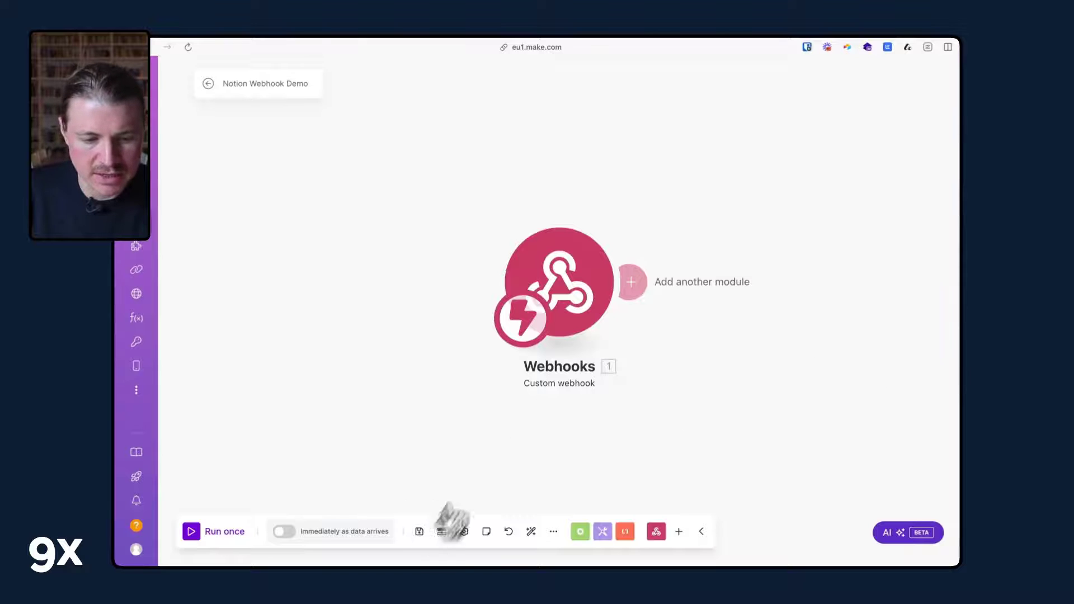
pyautogui.click(421, 536)
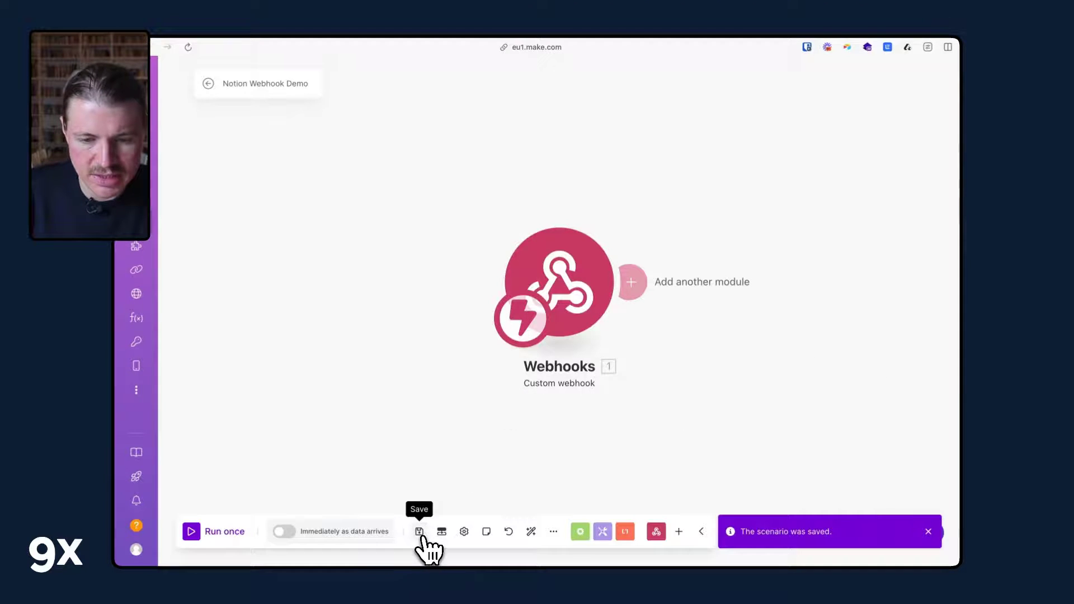
pyautogui.rightClick(568, 262)
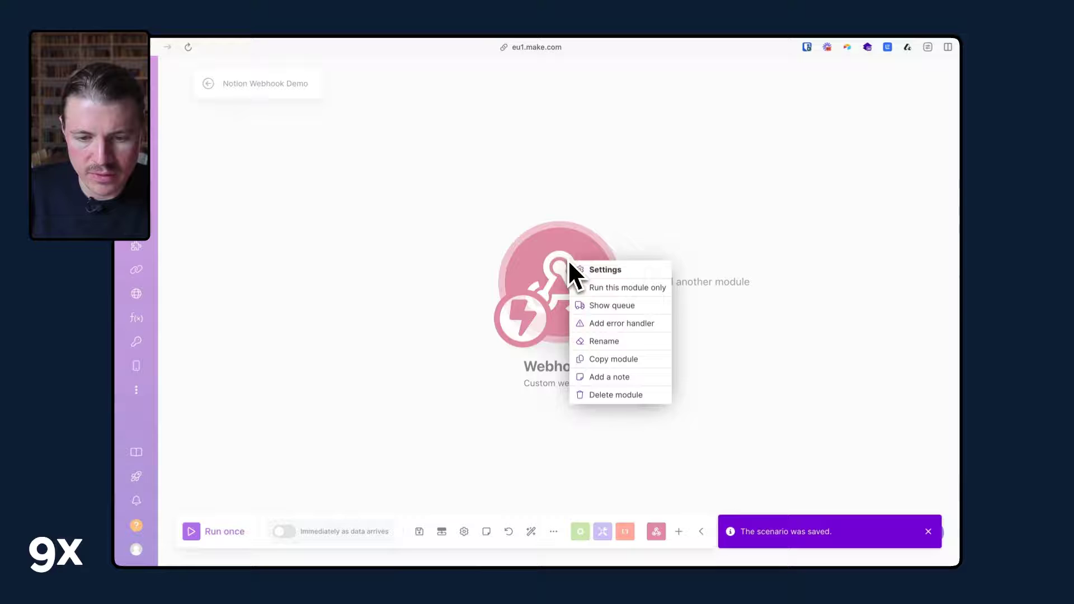
pyautogui.click(611, 288)
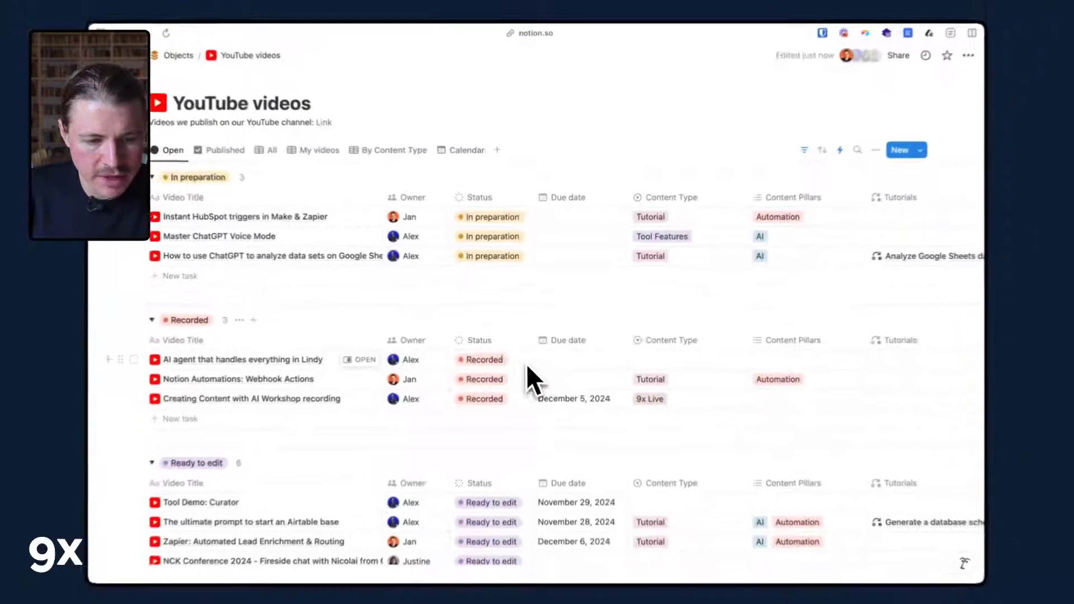
# Switch the Webhook Actions video's Status to In preparation, then back to Recorded
pyautogui.click(508, 374)
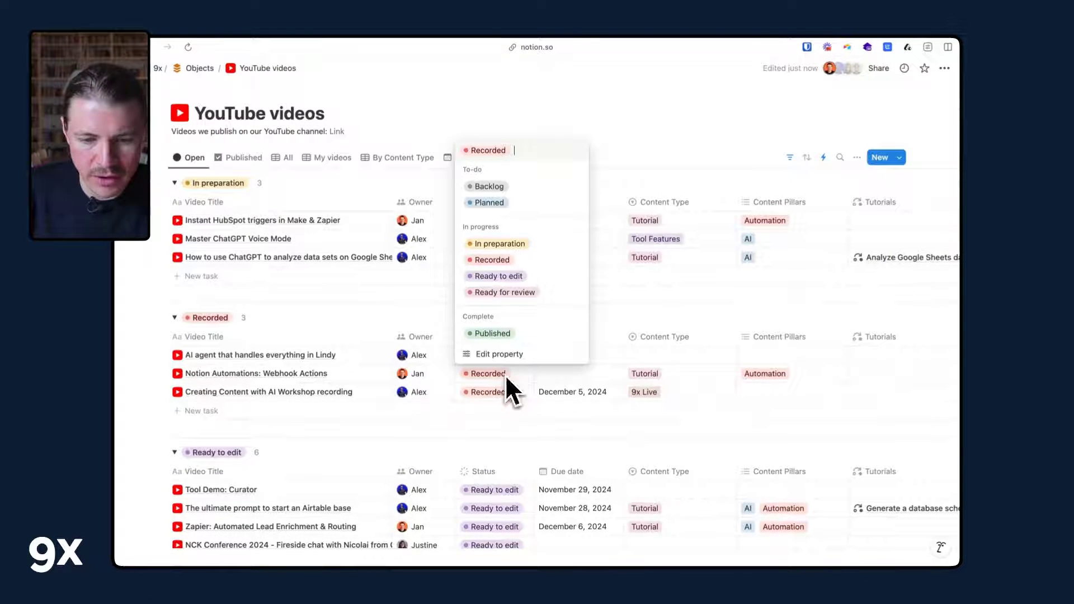
pyautogui.click(514, 244)
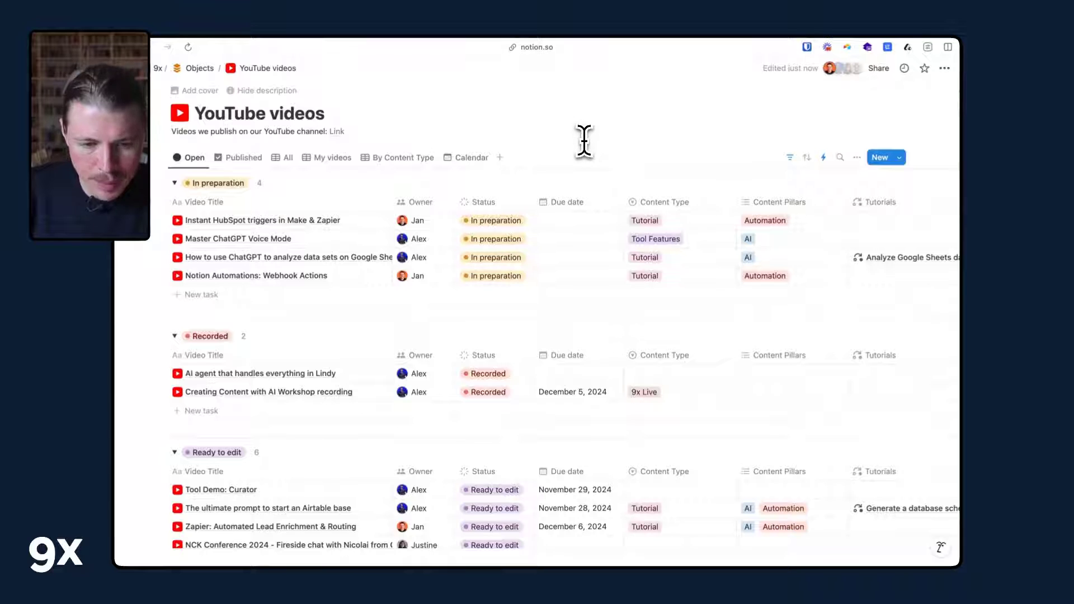
pyautogui.click(502, 279)
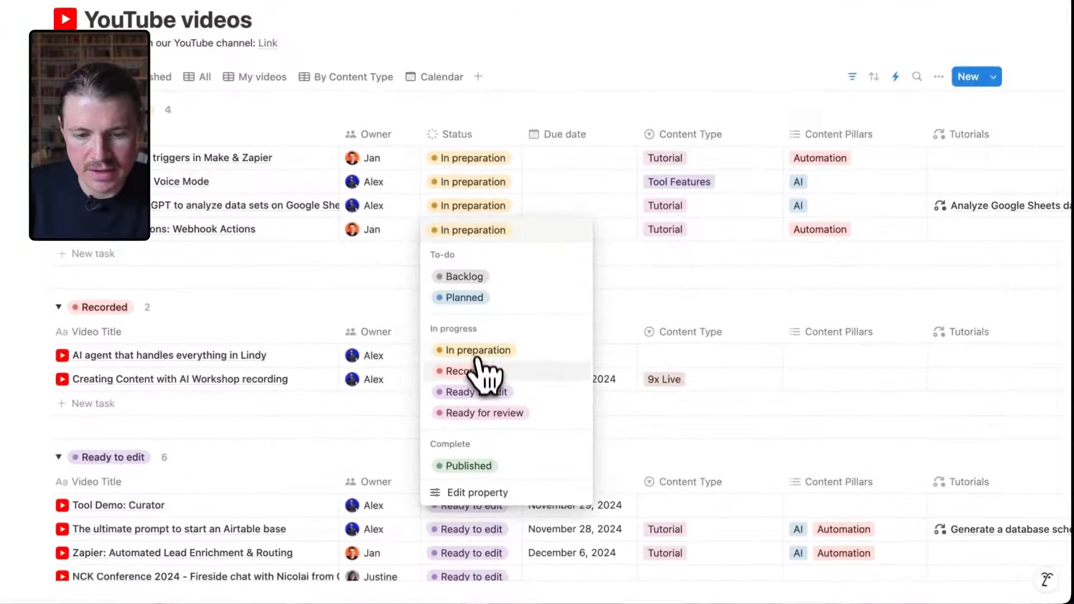
pyautogui.click(477, 377)
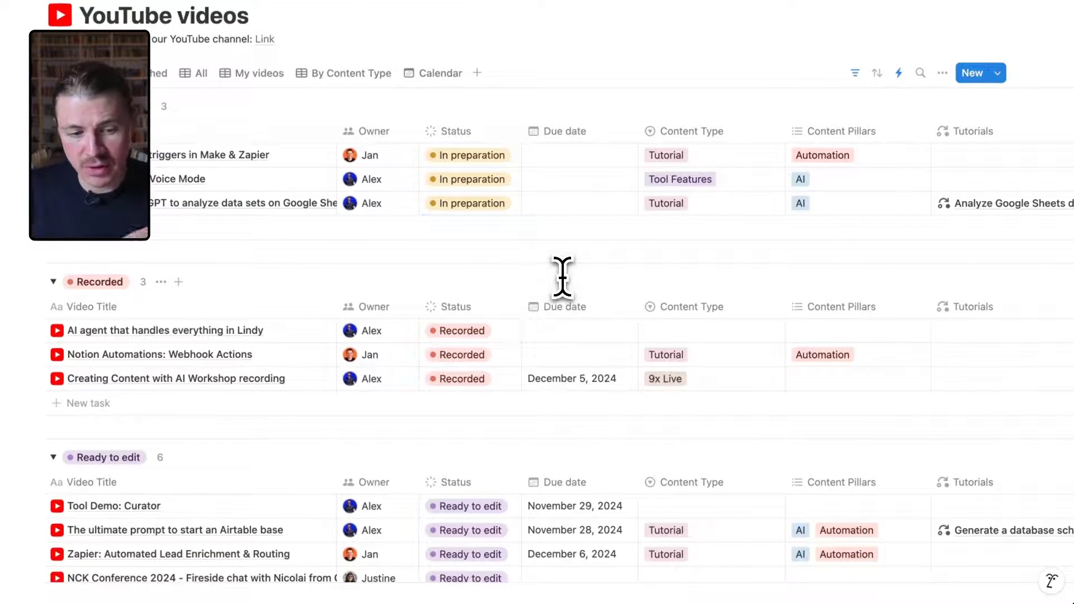
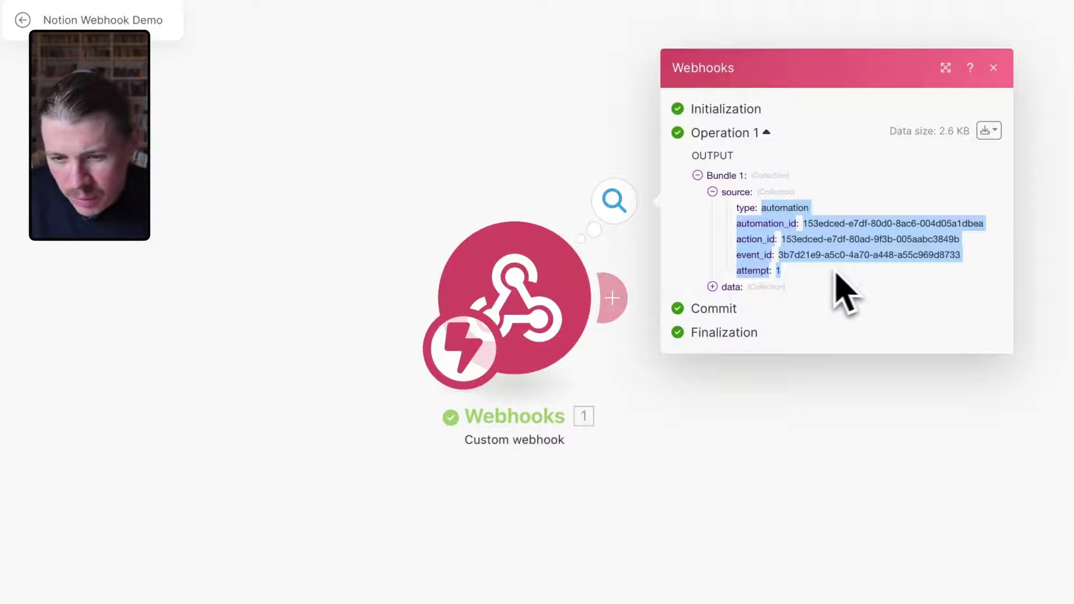
# Expand the webhook's data and parent collections to show the page id and parent database_id
pyautogui.click(727, 287)
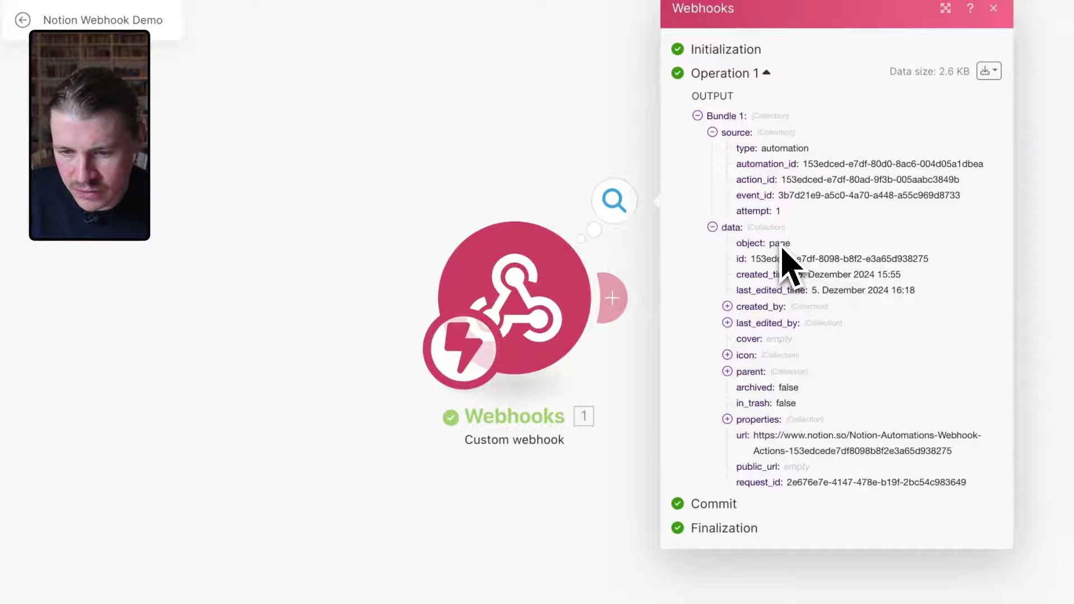
pyautogui.moveTo(769, 242); pyautogui.dragTo(932, 270)
pyautogui.click(819, 266)
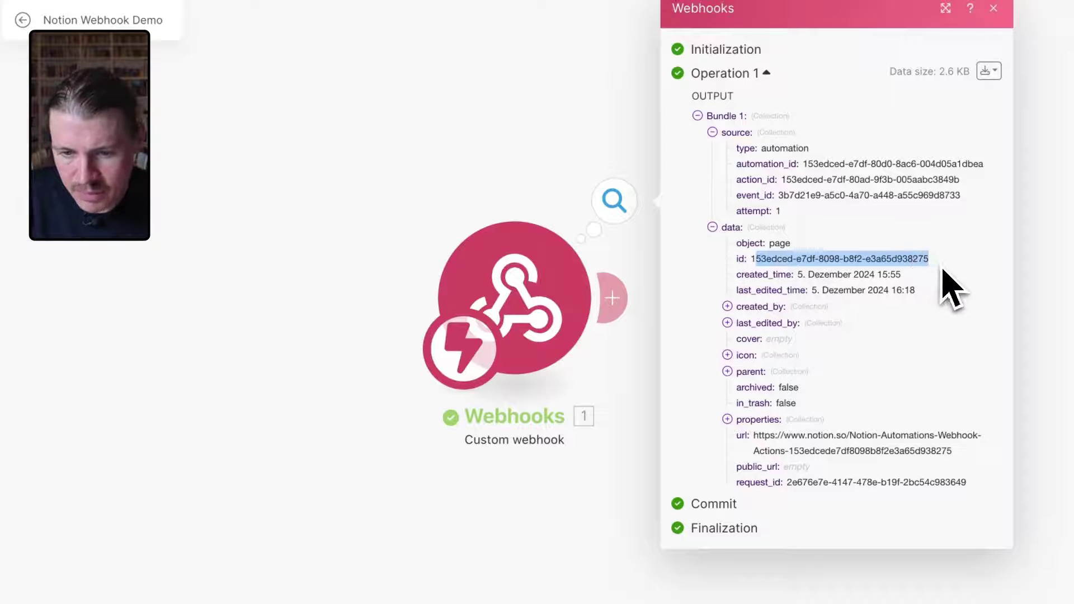
pyautogui.click(728, 372)
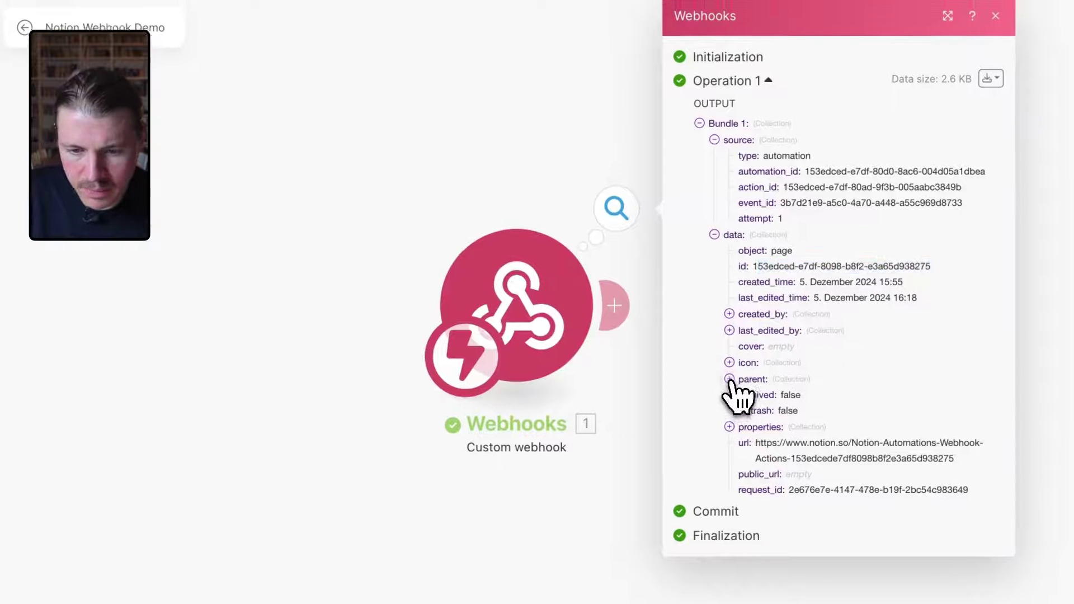
pyautogui.click(729, 379)
pyautogui.moveTo(778, 399); pyautogui.dragTo(841, 407)
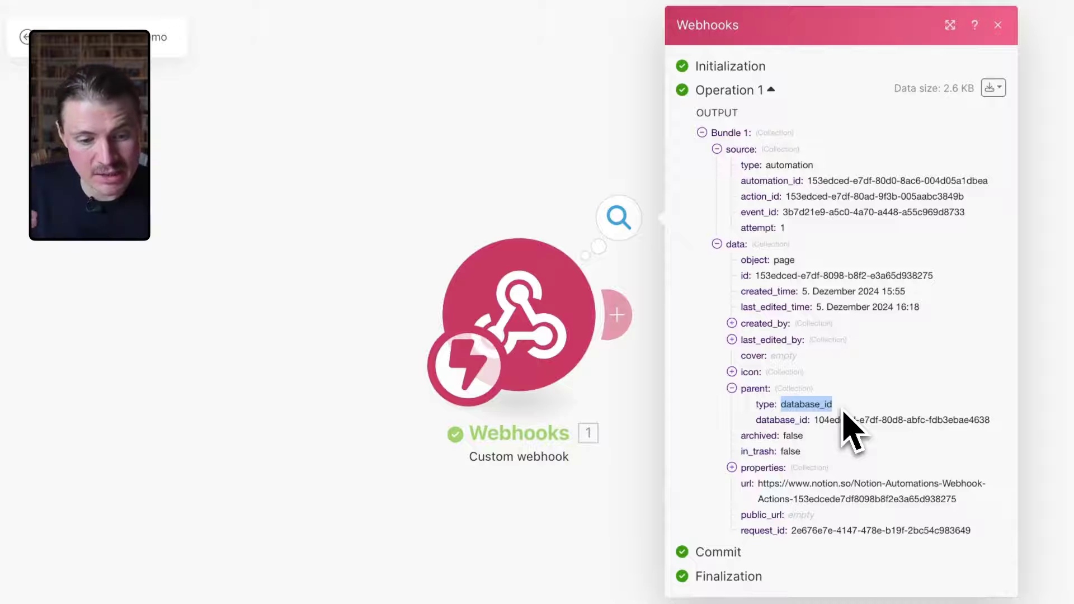
pyautogui.click(818, 414)
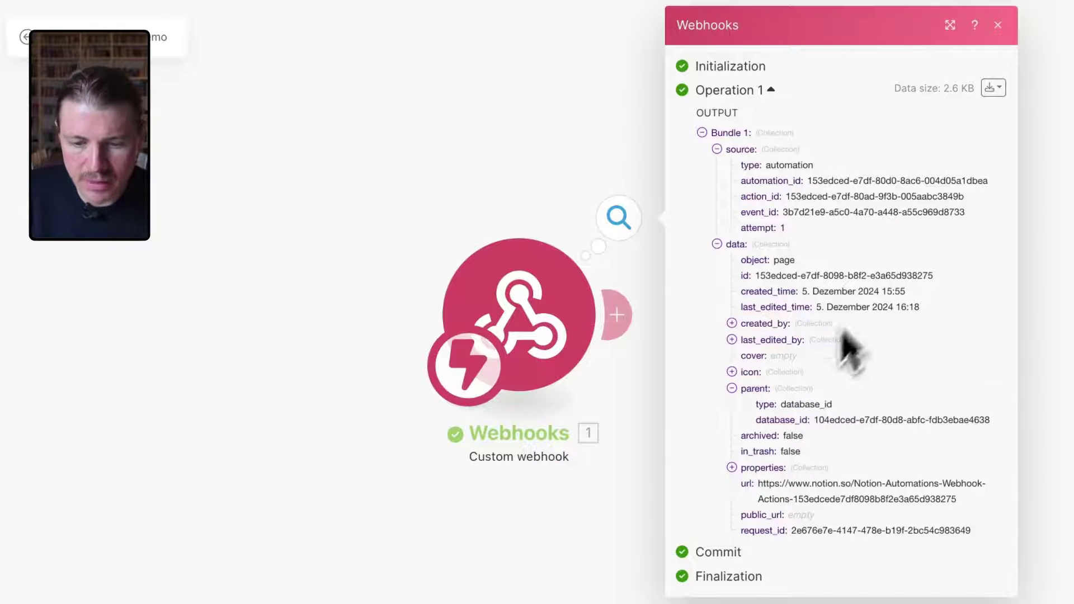
# Expand the page properties to reveal the Video Title 'Notion Automations: Webhook Actions'
pyautogui.click(732, 468)
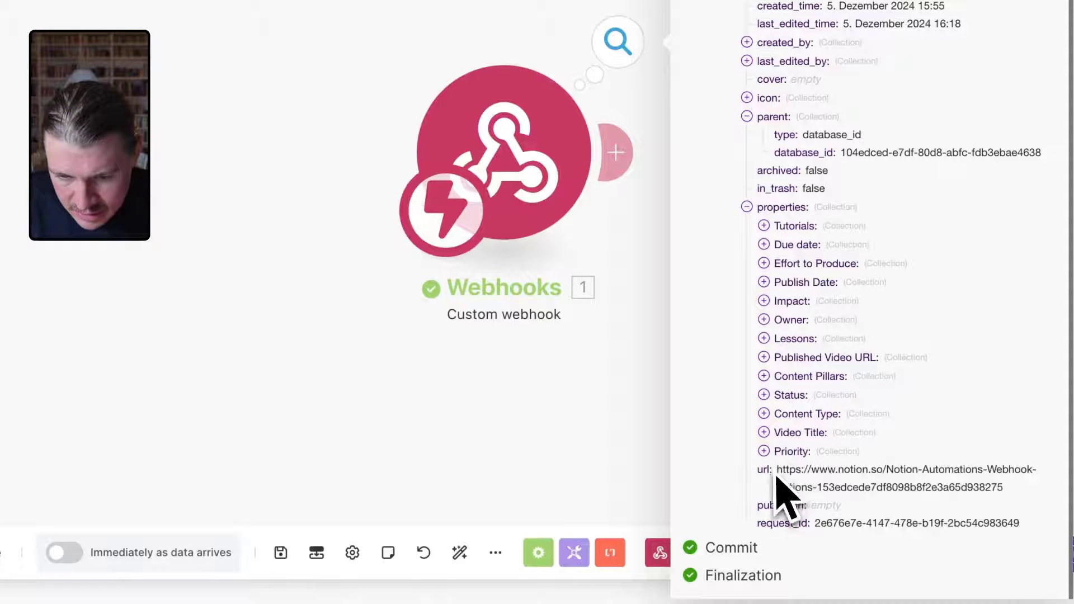
pyautogui.click(764, 434)
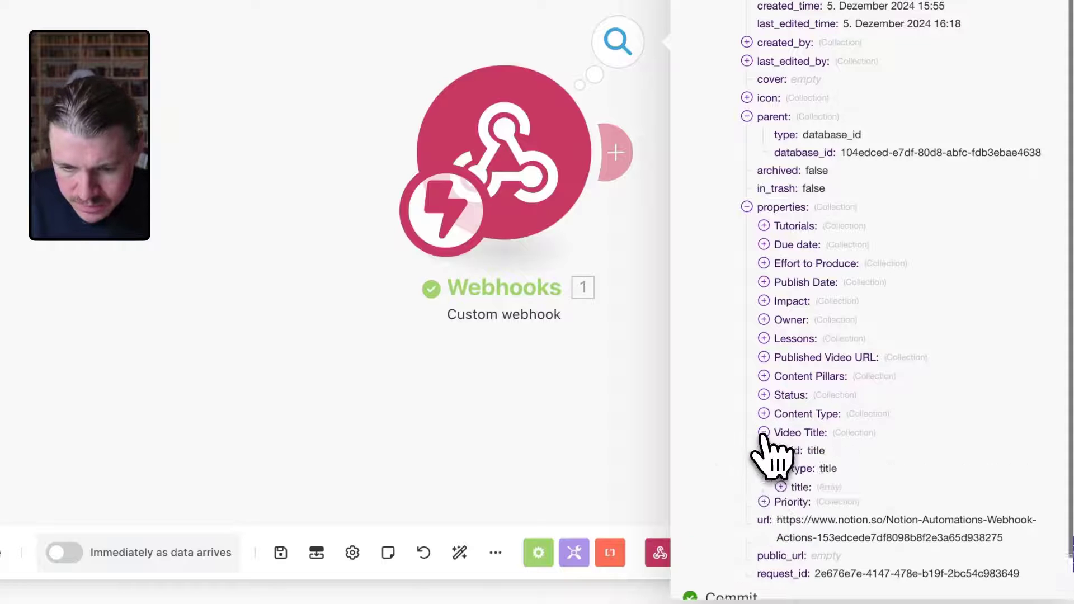
pyautogui.click(781, 486)
pyautogui.scroll(-3, 811, 520)
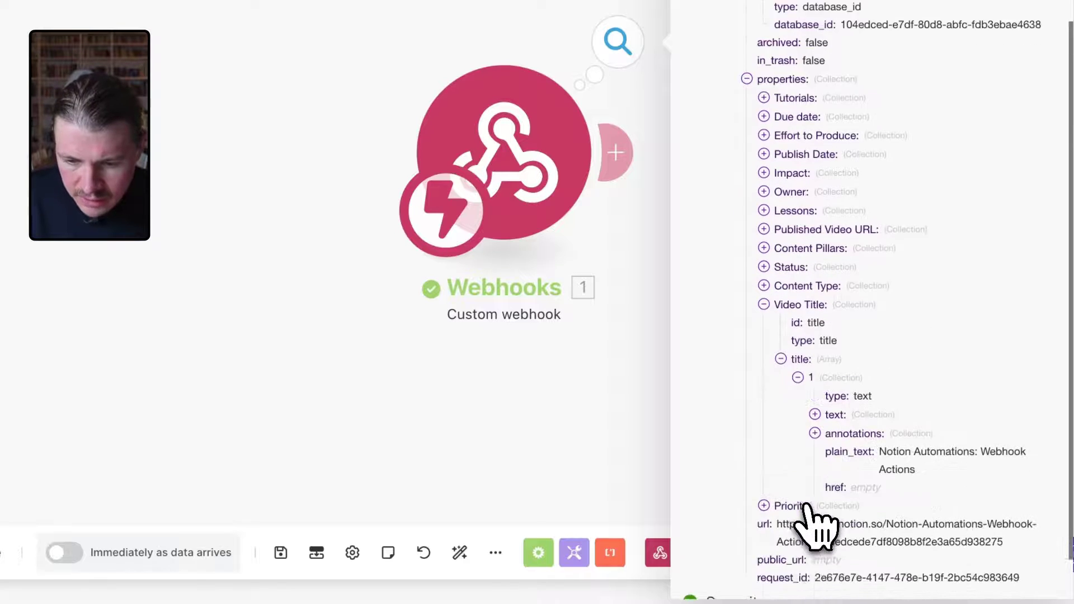
pyautogui.moveTo(878, 413); pyautogui.dragTo(911, 427)
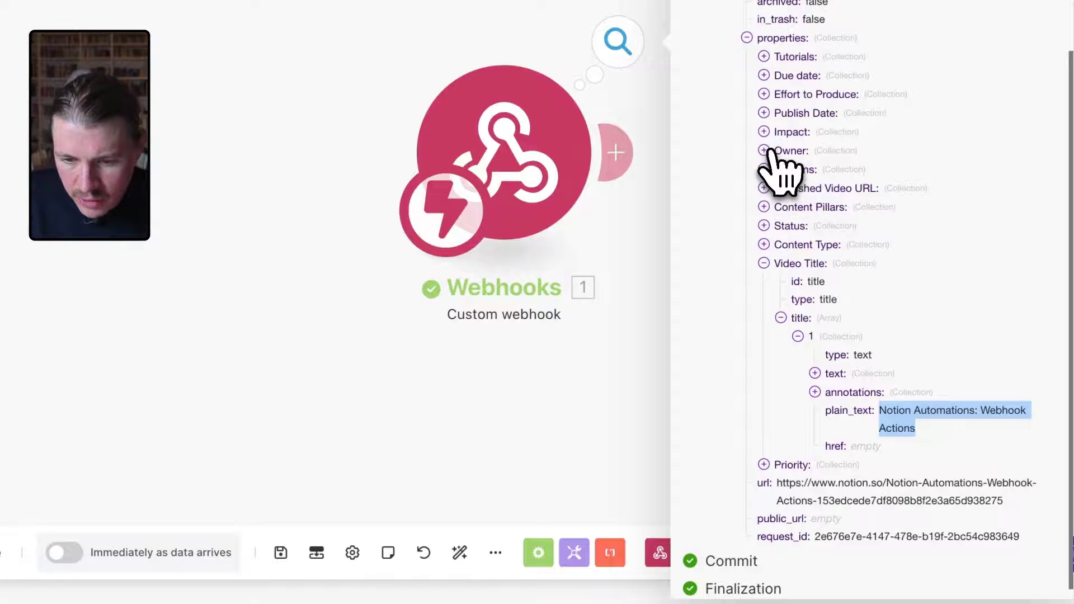
pyautogui.click(764, 225)
# Expand the Status property to show its status name 'Recorded'
pyautogui.click(764, 225)
pyautogui.click(780, 280)
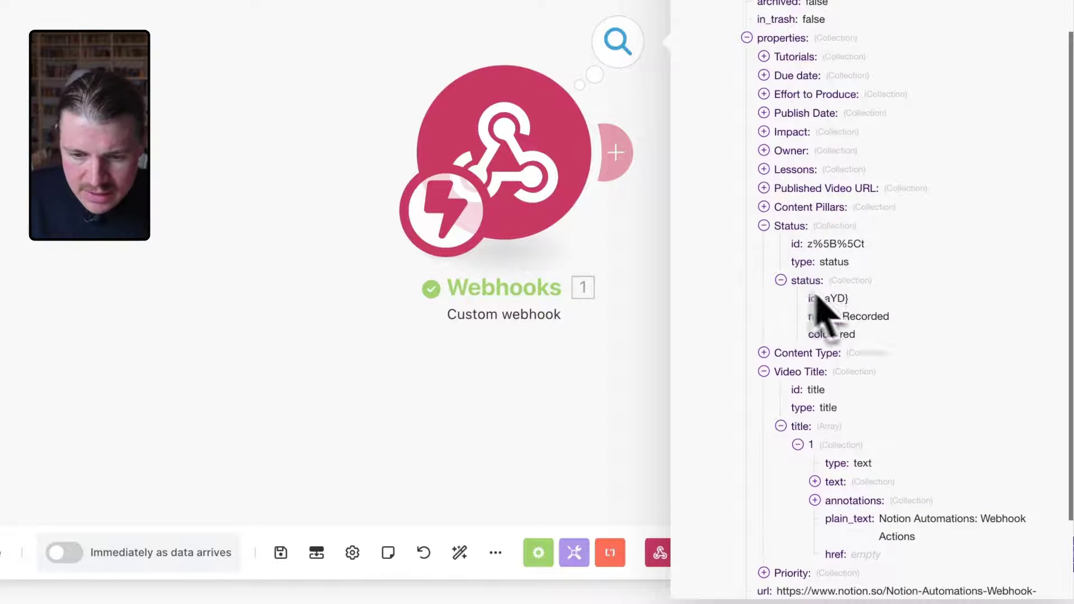
pyautogui.moveTo(841, 316); pyautogui.dragTo(888, 317)
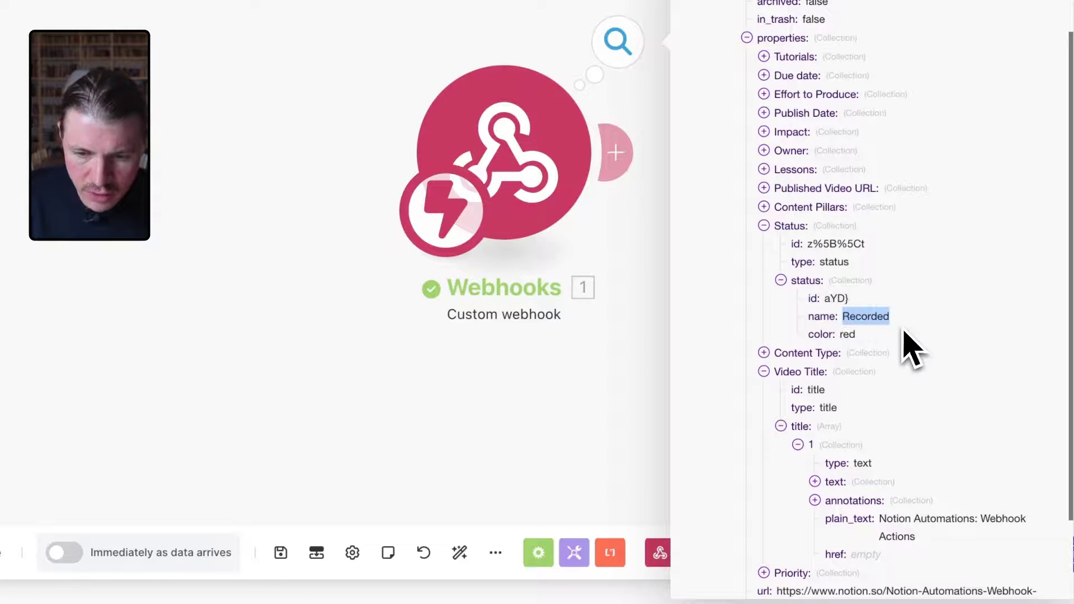
pyautogui.scroll(-2, 914, 352)
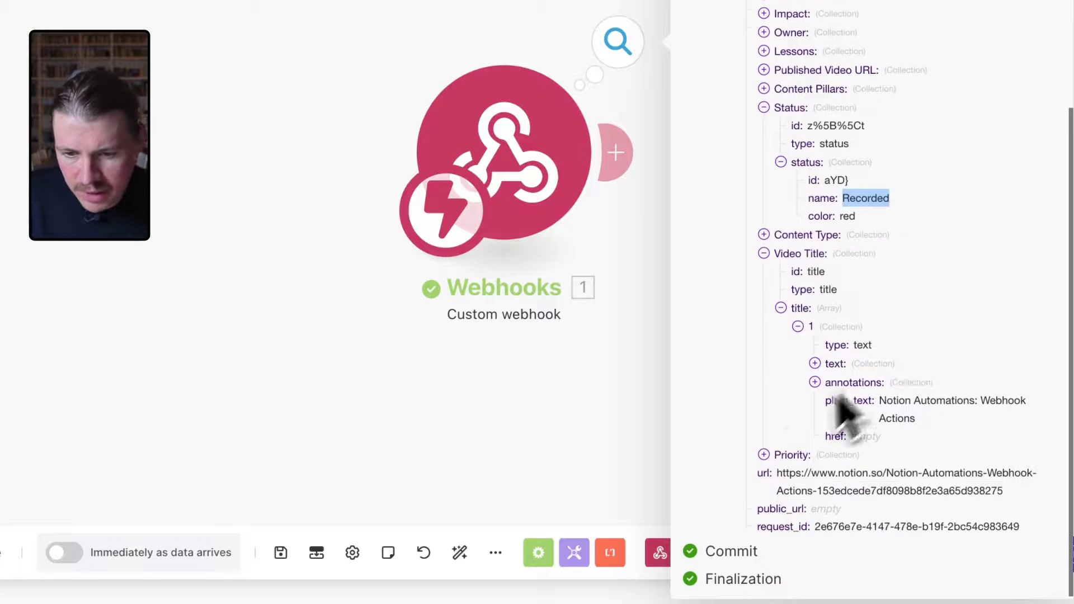
pyautogui.scroll(2, 799, 246)
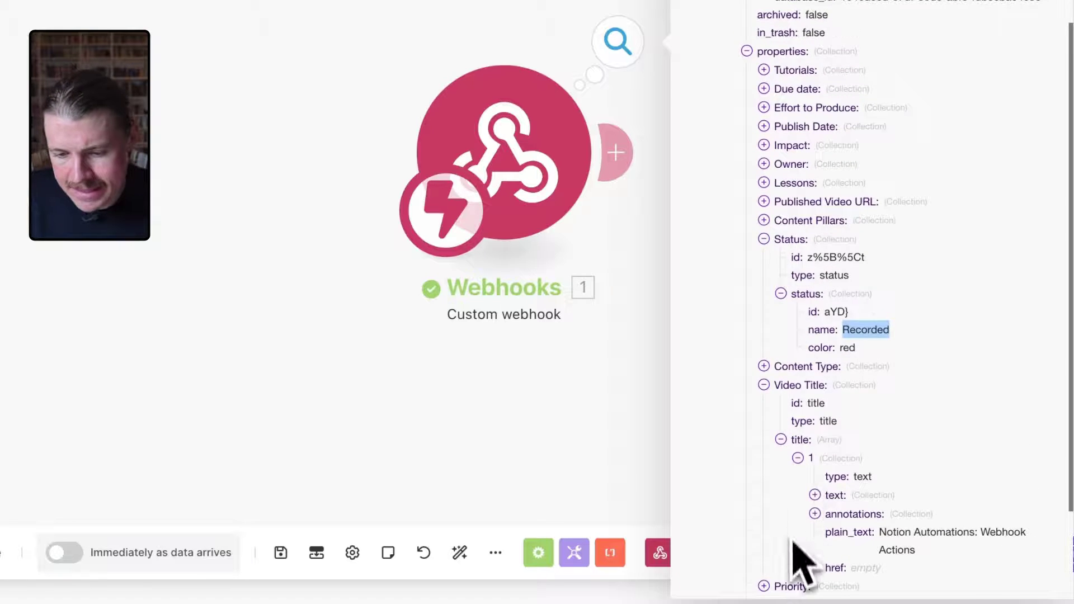
pyautogui.scroll(-1, 798, 571)
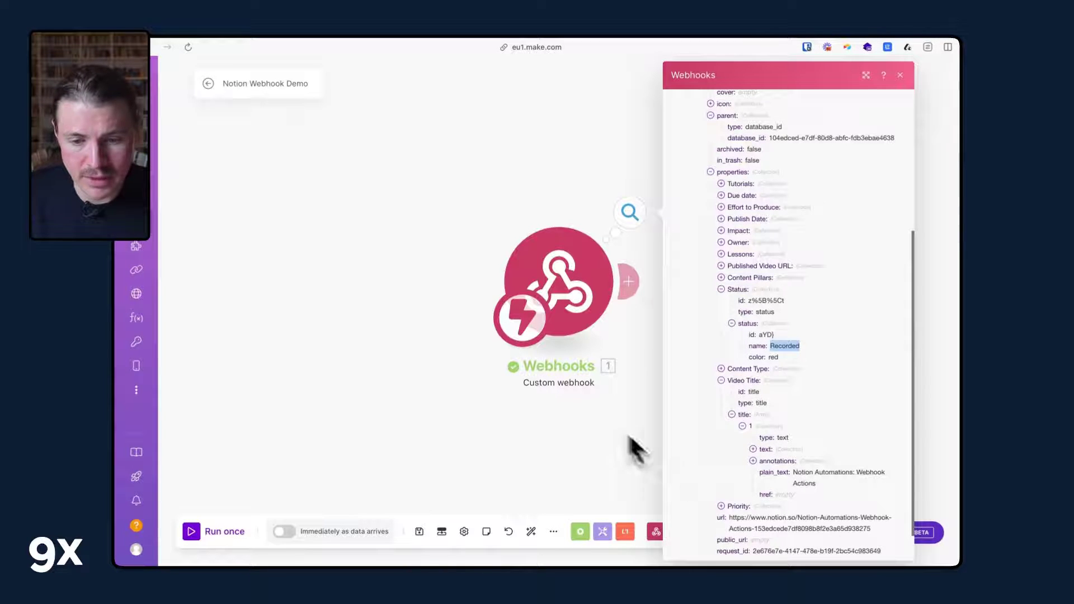
pyautogui.click(630, 283)
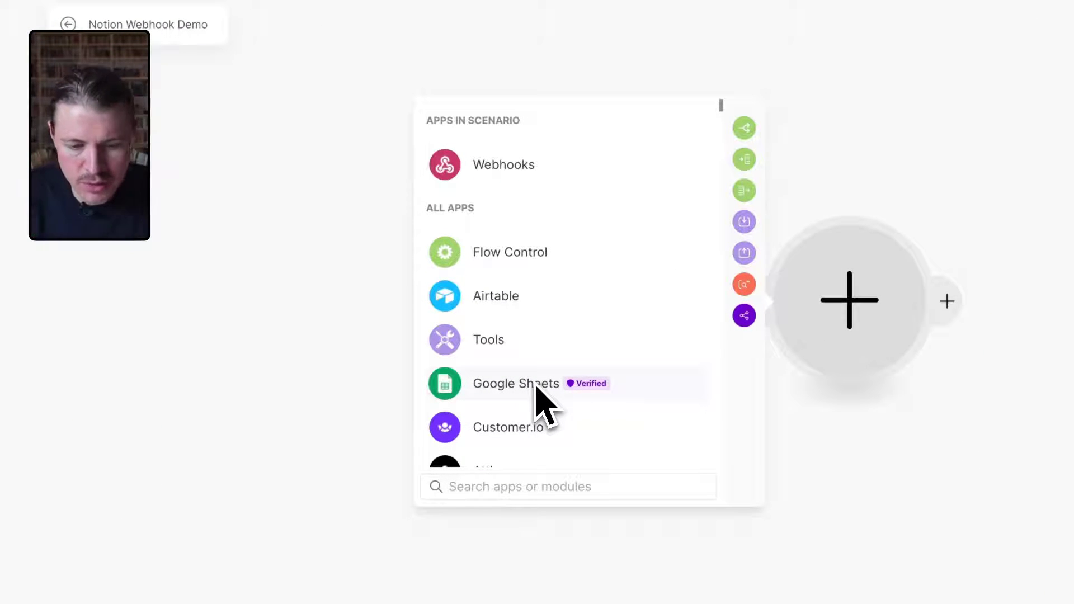
# Search the module list for 'Google Drive' and show all its available modules
pyautogui.write('Google Driv')
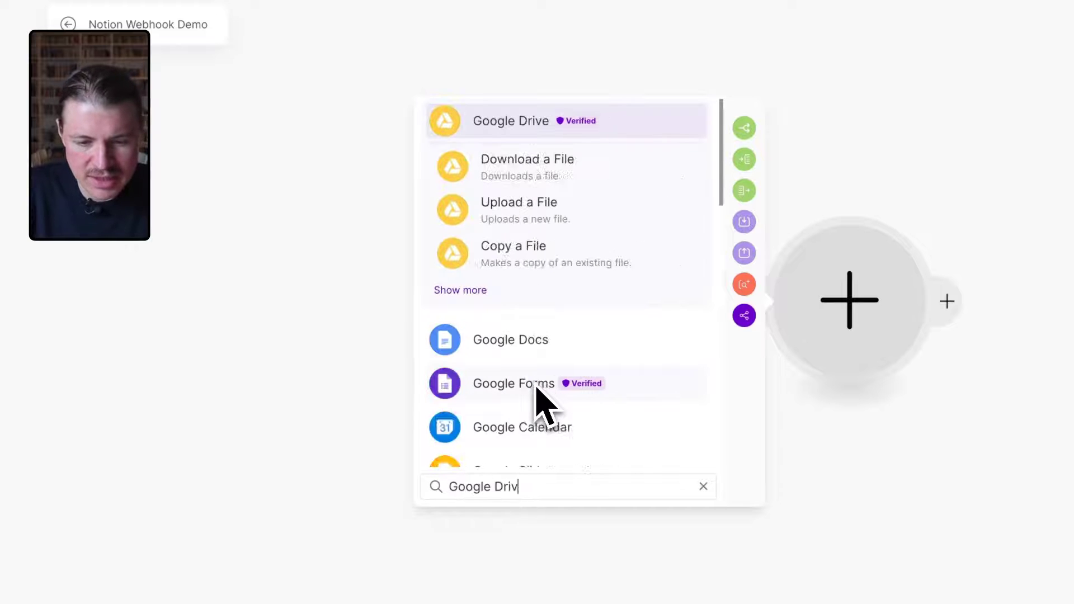
pyautogui.write('e')
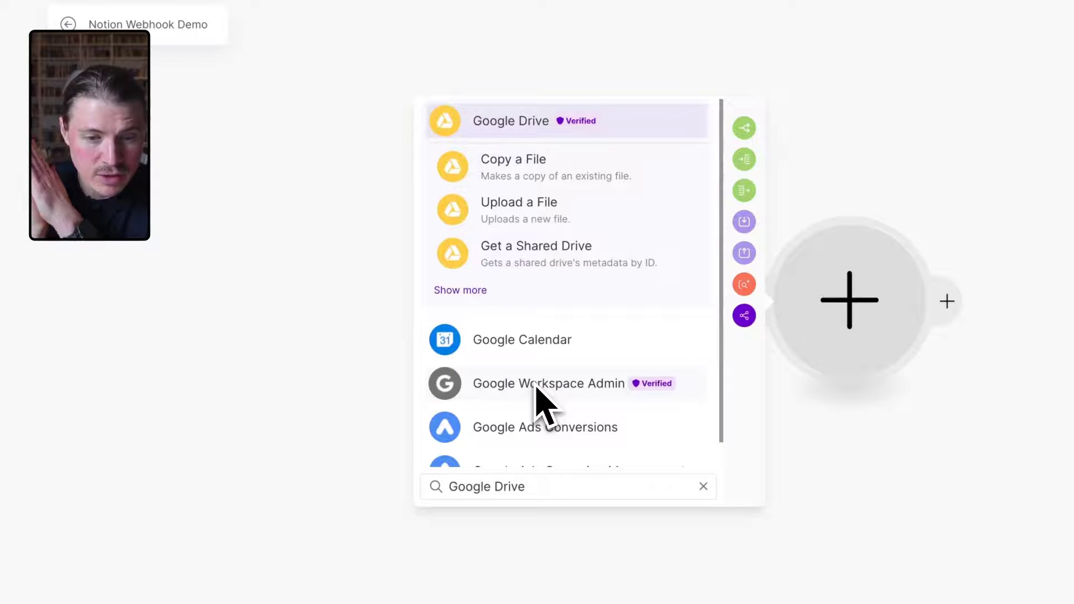
pyautogui.click(465, 290)
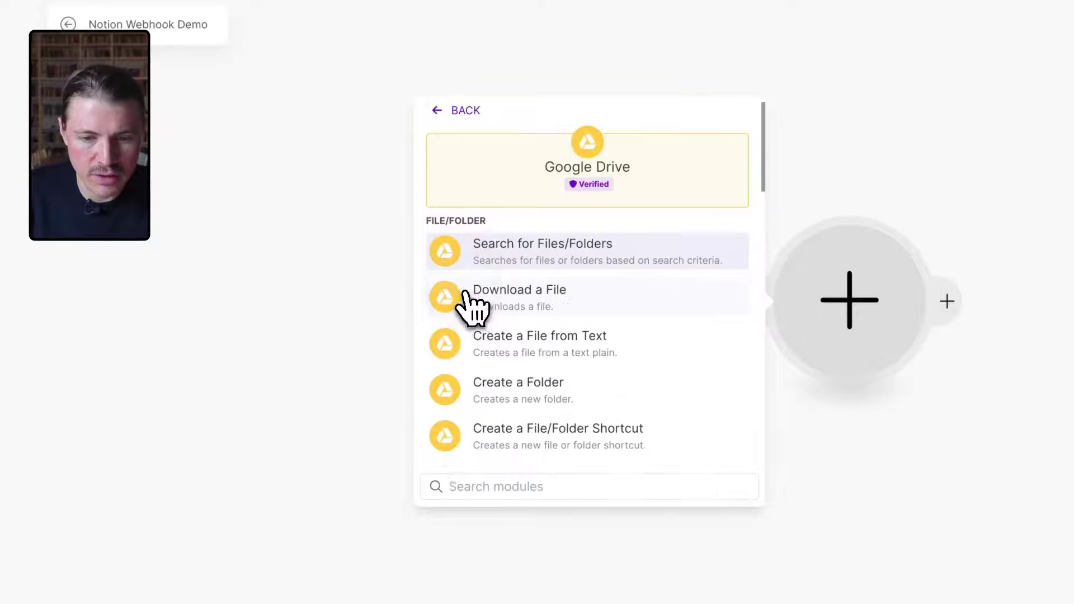
pyautogui.scroll(-1, 576, 348)
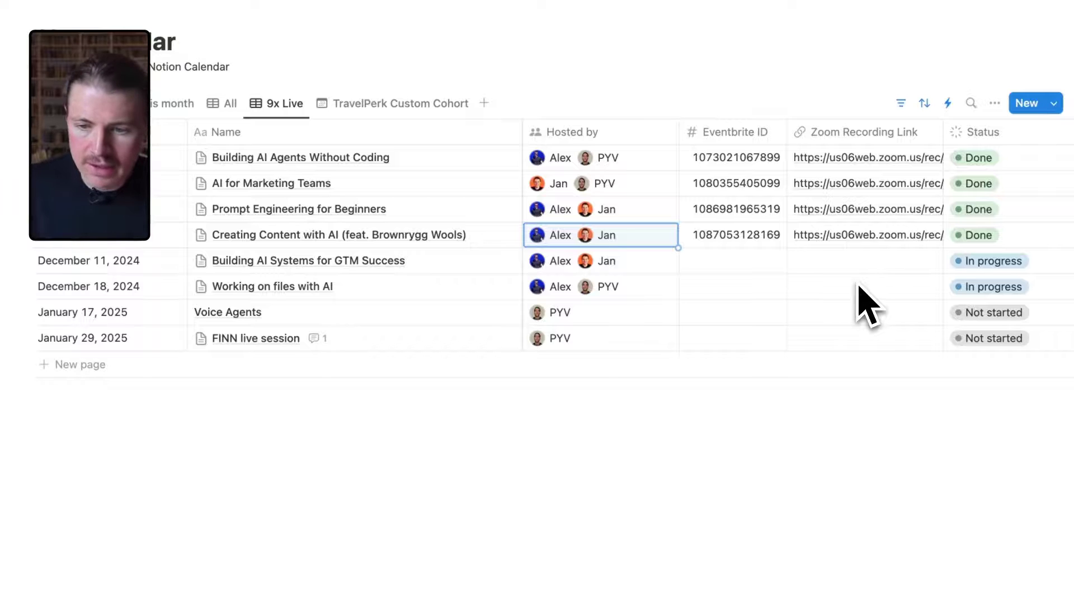
# Check the first row's Share Recording options in the 9x Live table without changing them
pyautogui.hscroll(7, 894, 257)
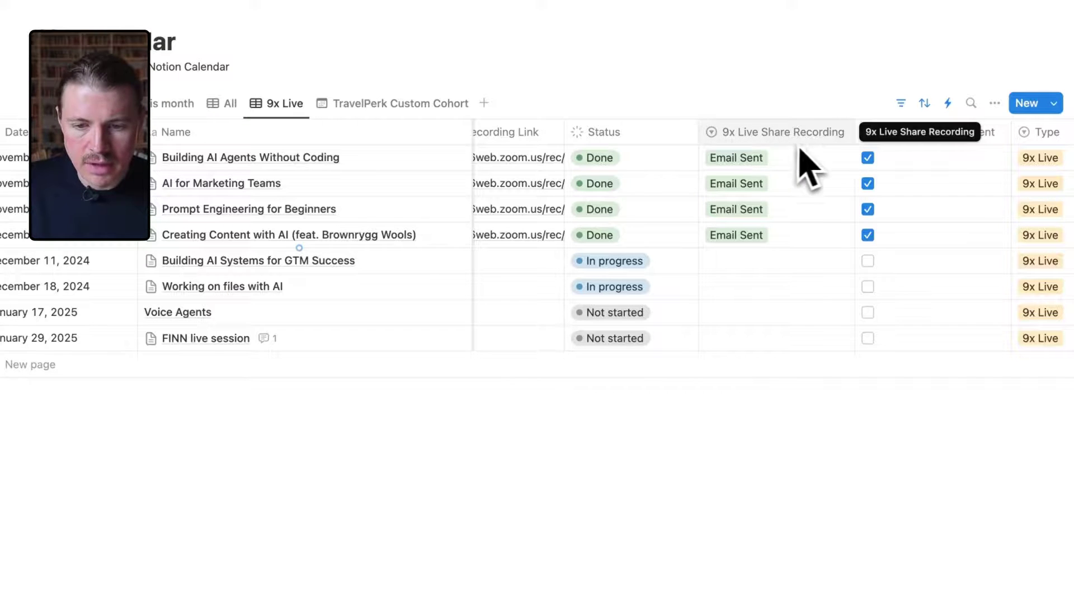
pyautogui.click(788, 159)
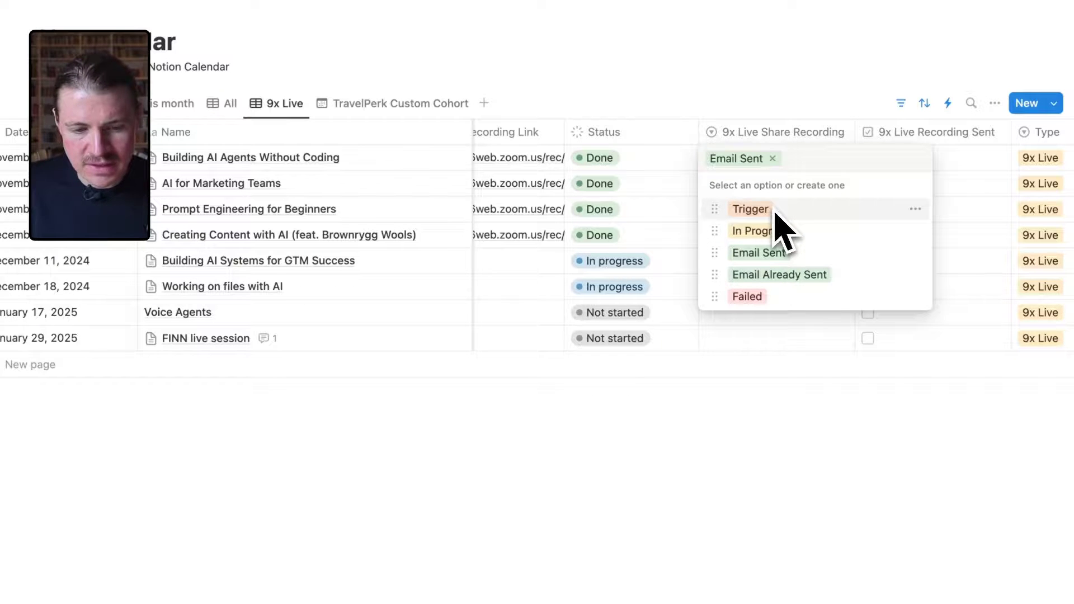
pyautogui.press('Escape')
# Bring up the list of automations on the Calendar database
pyautogui.hscroll(-2, 554, 246)
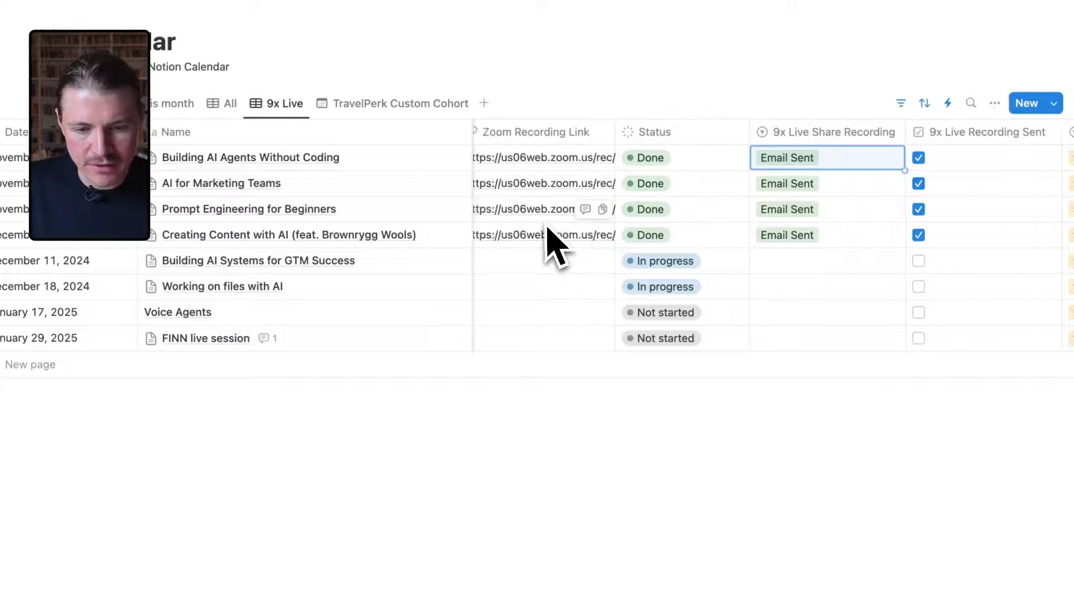
pyautogui.hscroll(-5, 551, 240)
pyautogui.hscroll(-2, 403, 259)
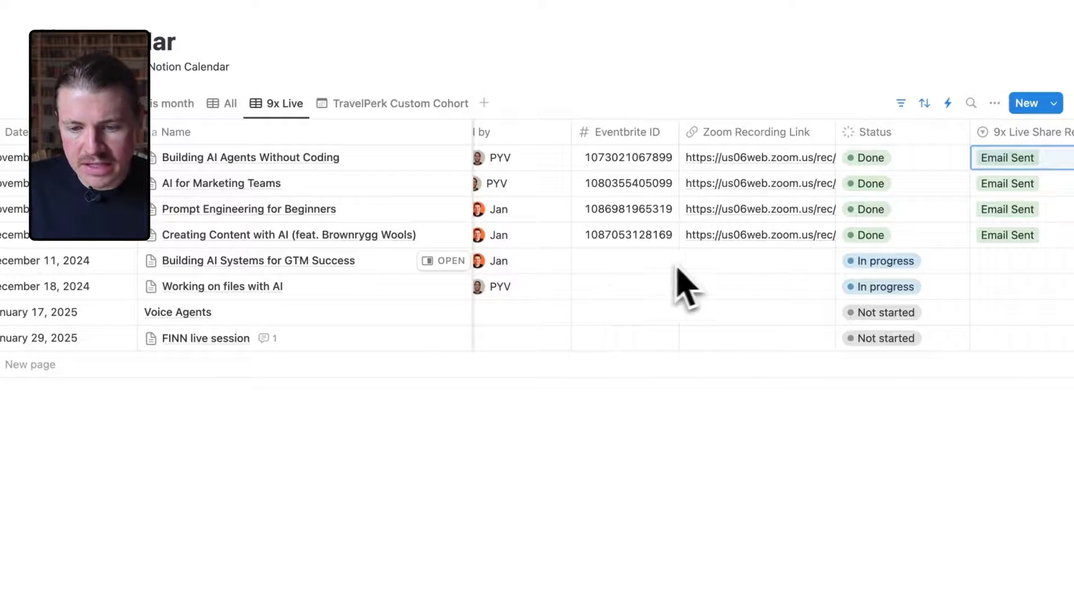
pyautogui.hscroll(2, 932, 263)
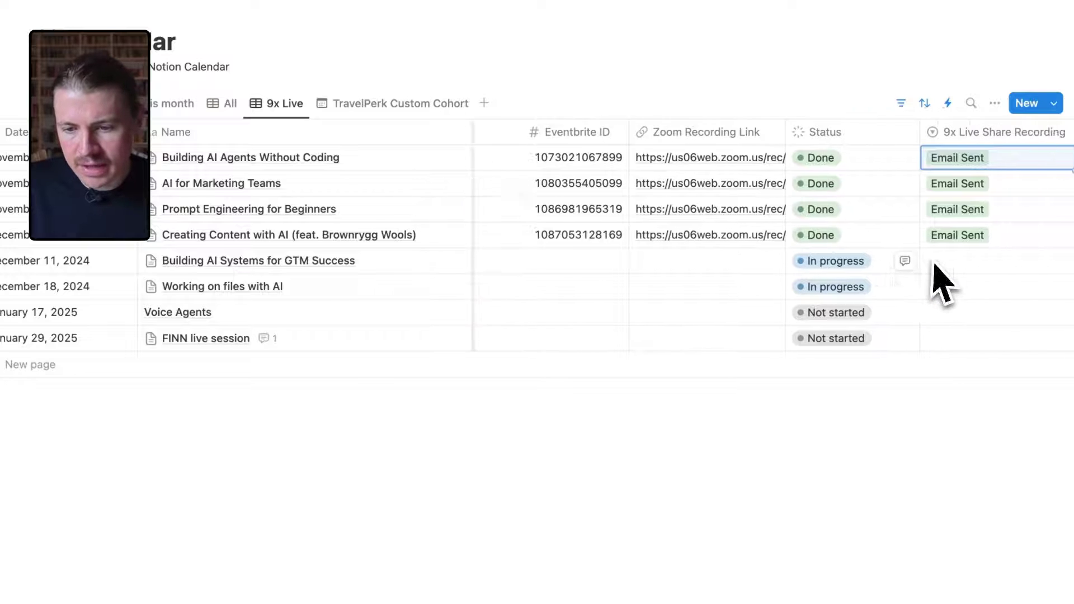
pyautogui.hscroll(5, 934, 268)
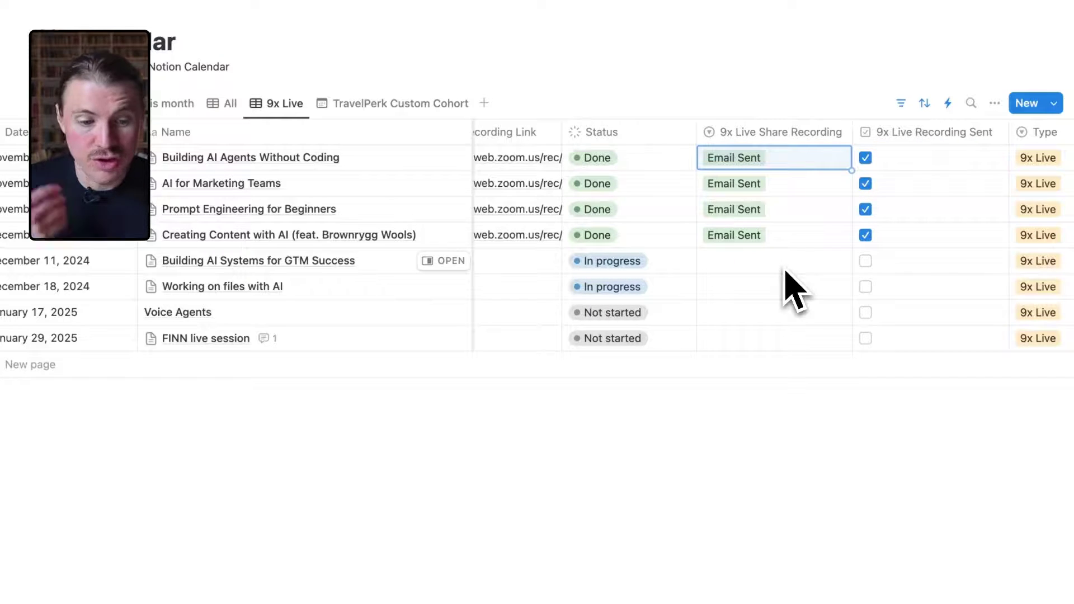
pyautogui.click(947, 104)
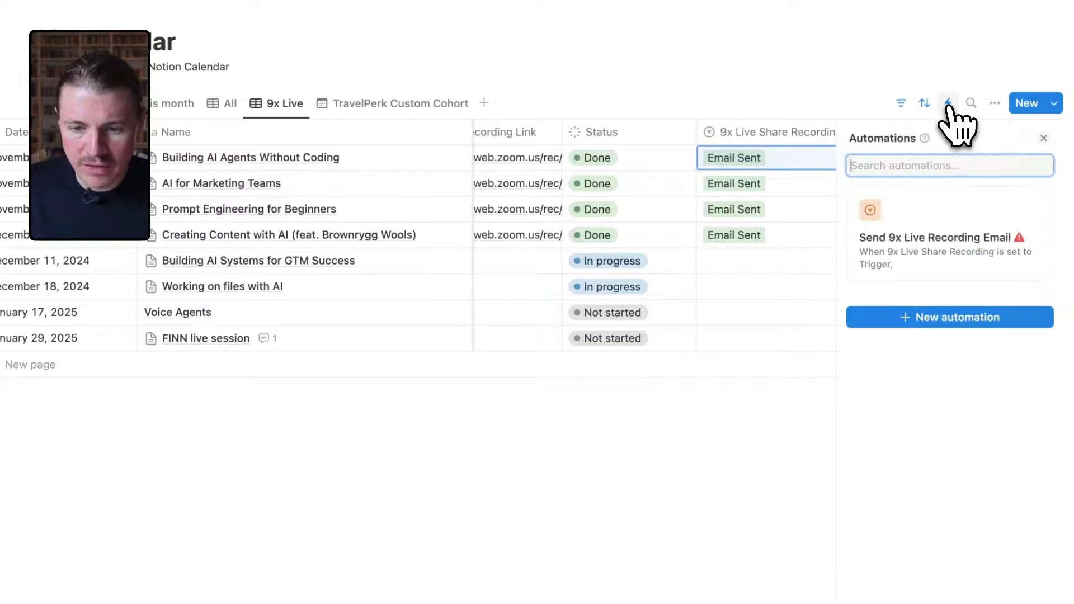
# Review the 'Send 9x Live Recording Email' automation's trigger, webhook URL and included properties
pyautogui.click(946, 262)
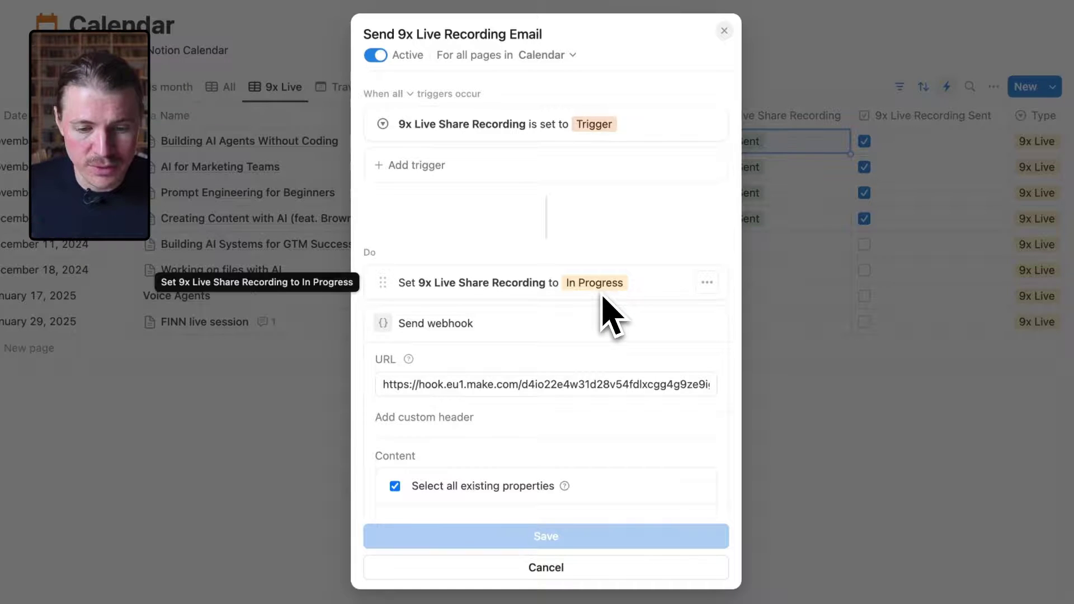
pyautogui.scroll(-5, 603, 298)
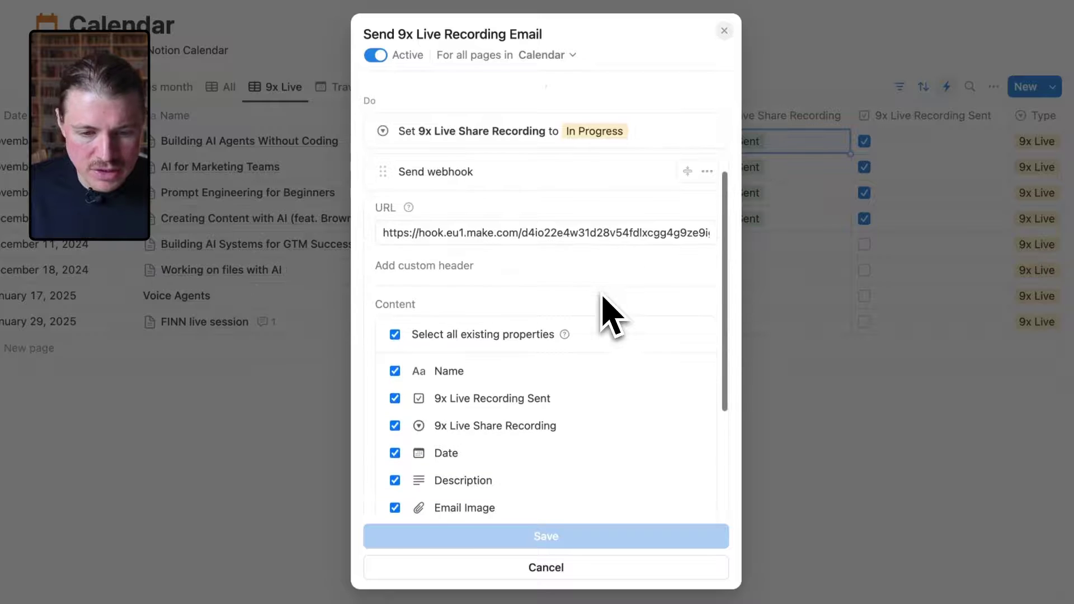
pyautogui.scroll(-5, 584, 282)
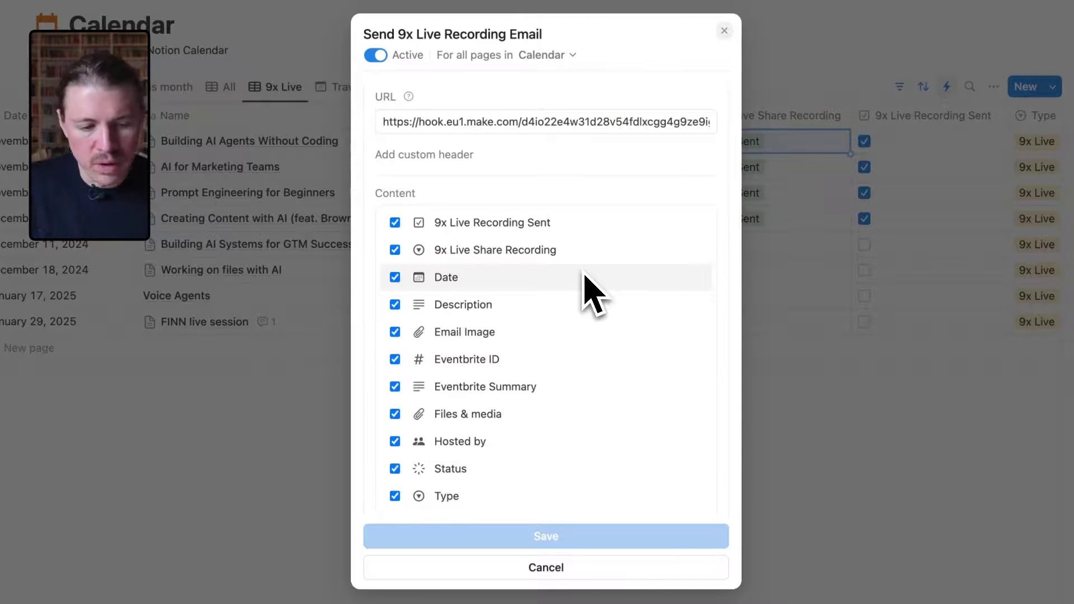
pyautogui.scroll(3, 581, 274)
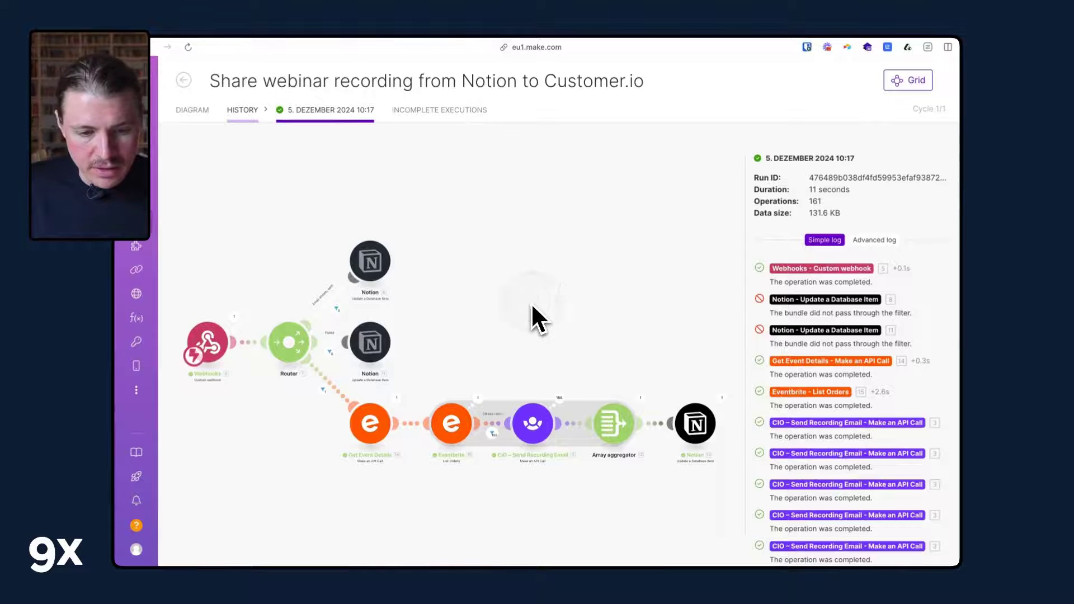
pyautogui.moveTo(532, 302); pyautogui.dragTo(561, 247)
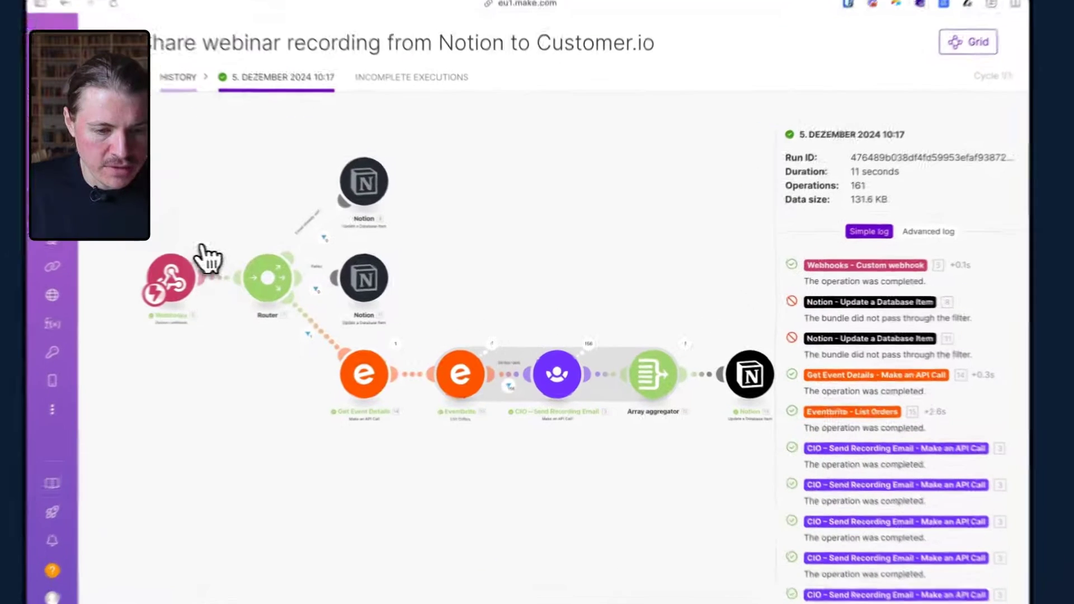
pyautogui.click(204, 255)
pyautogui.click(263, 280)
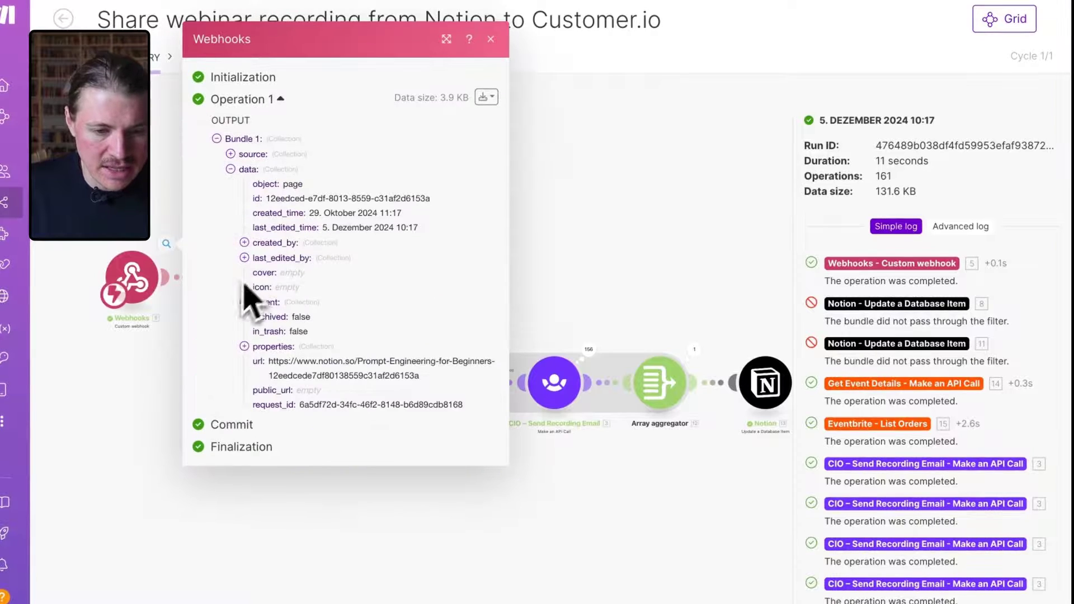
pyautogui.click(246, 346)
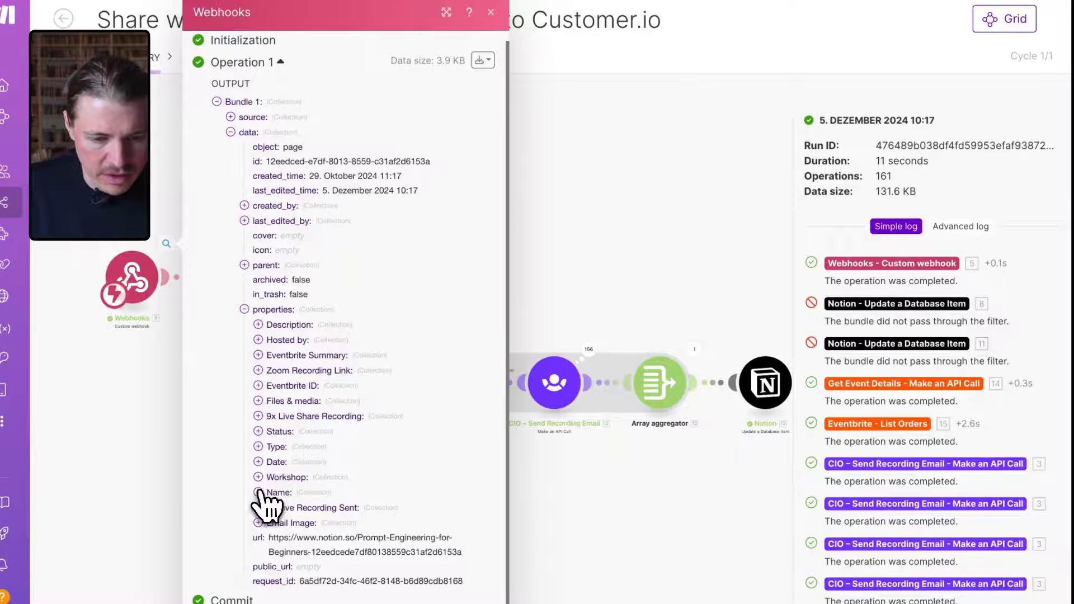
pyautogui.click(258, 493)
pyautogui.click(271, 536)
pyautogui.click(285, 552)
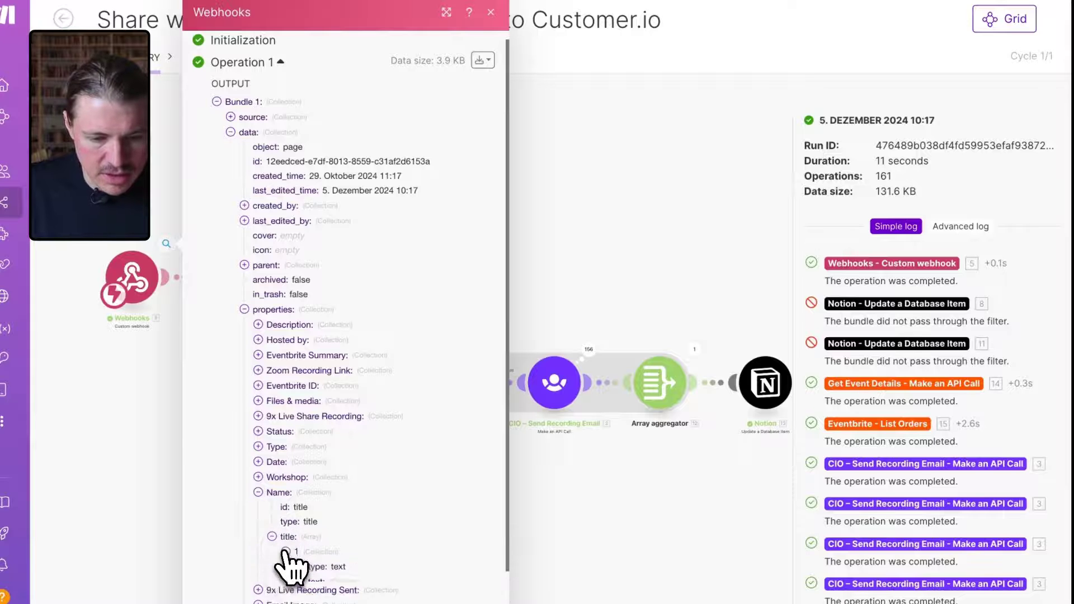
pyautogui.scroll(-2, 283, 552)
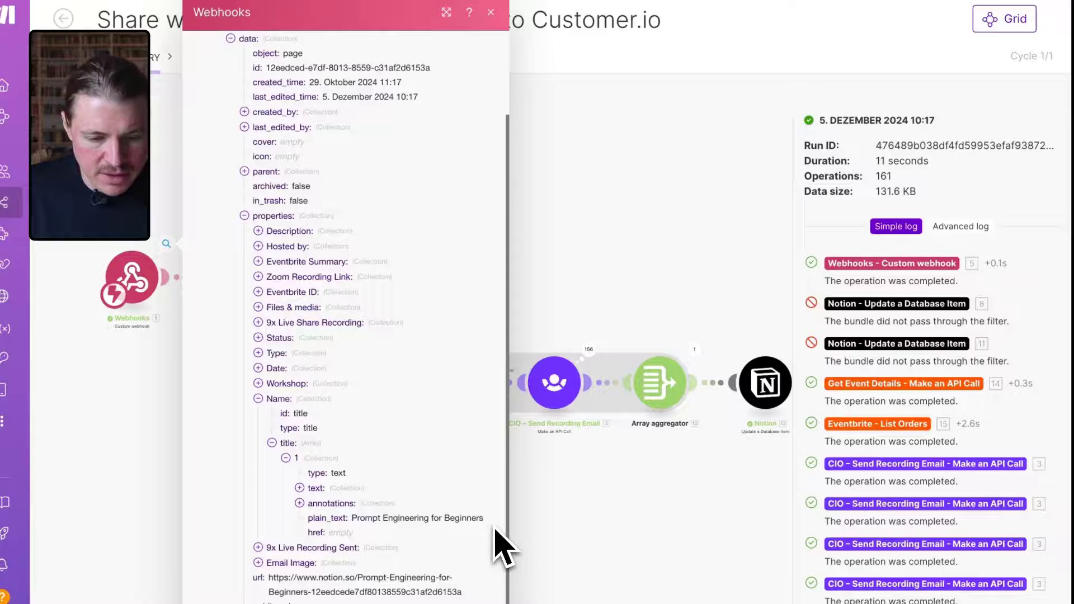
pyautogui.click(258, 291)
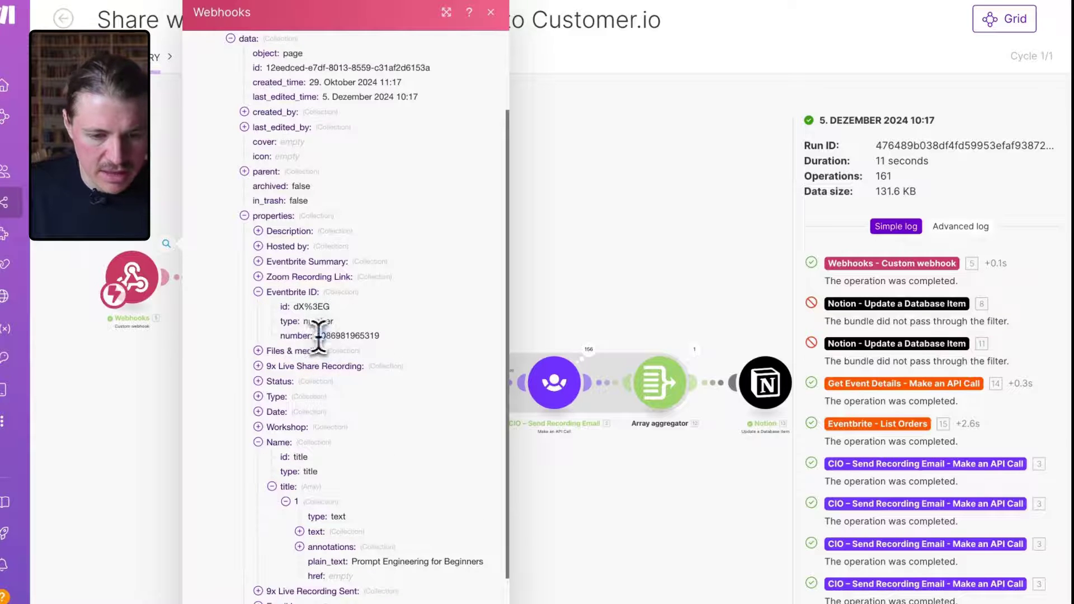
pyautogui.moveTo(318, 338); pyautogui.dragTo(397, 357)
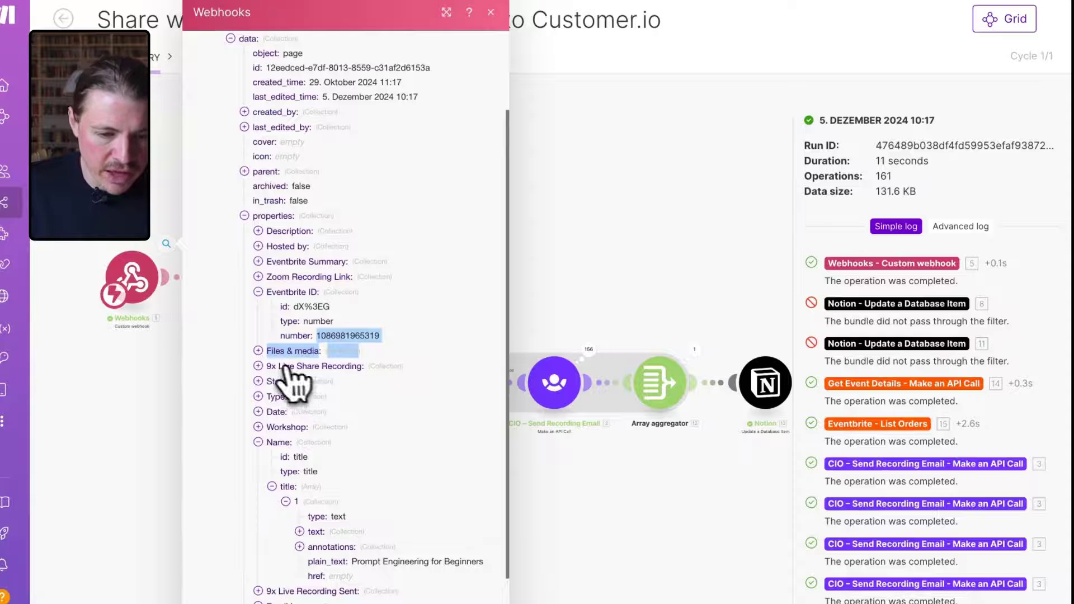
pyautogui.click(259, 366)
pyautogui.click(272, 411)
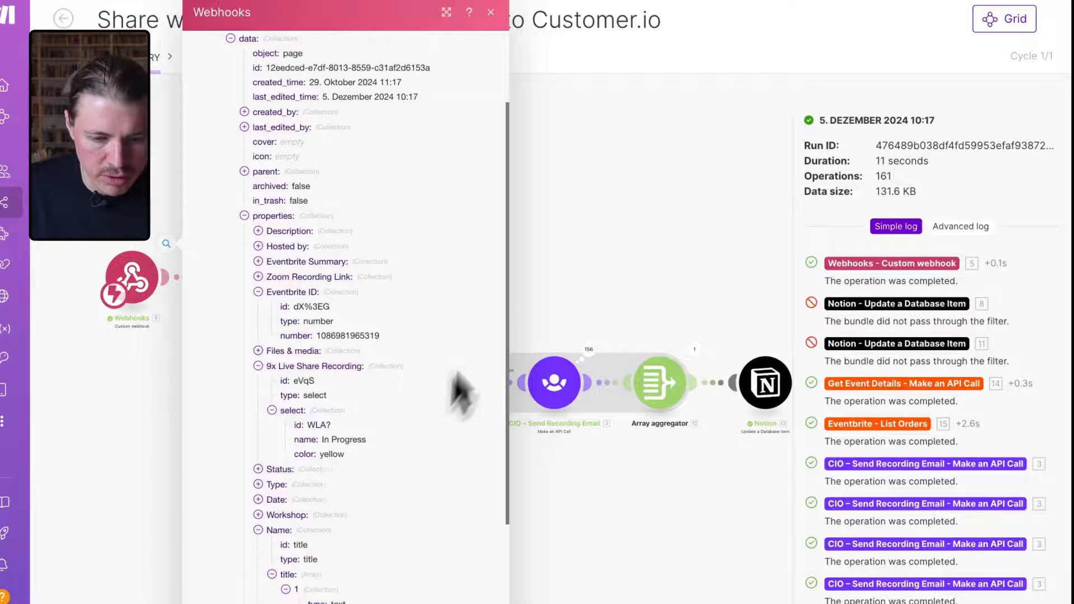
pyautogui.click(537, 274)
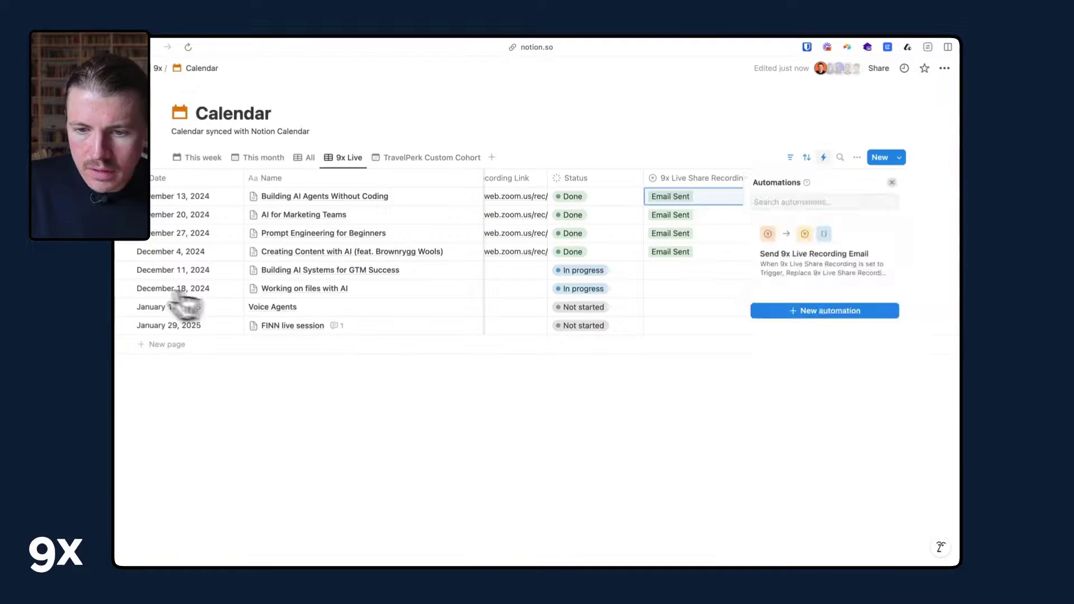
pyautogui.press('Escape')
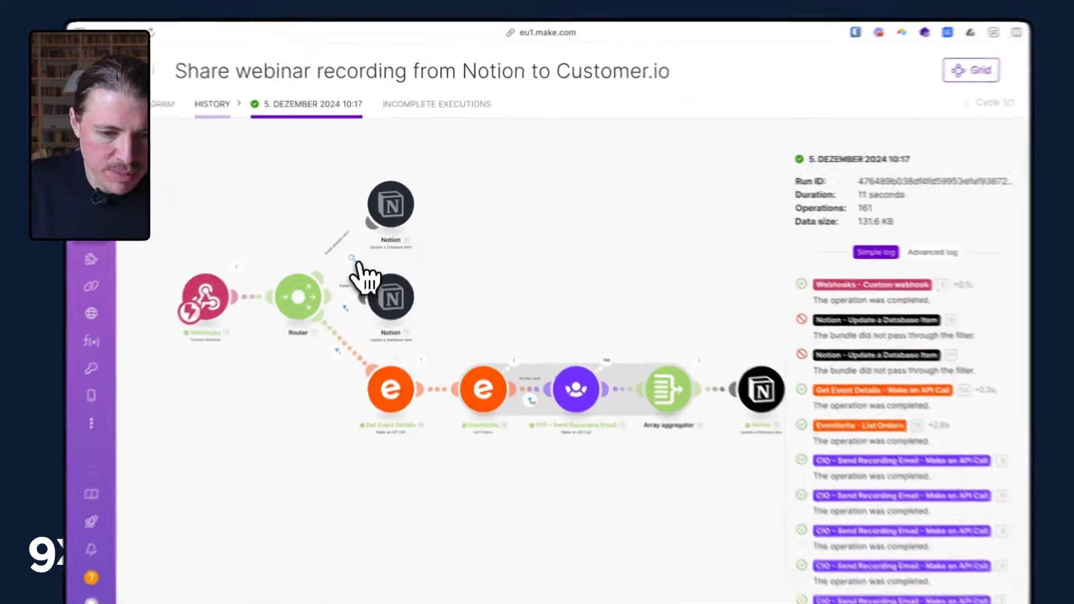
pyautogui.click(365, 246)
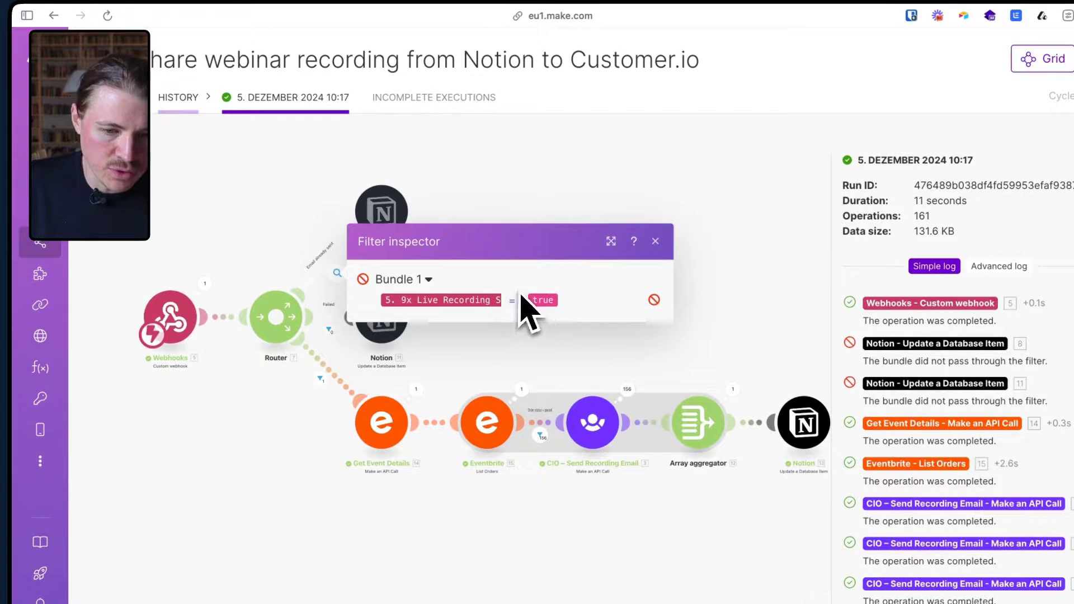
pyautogui.press('Escape')
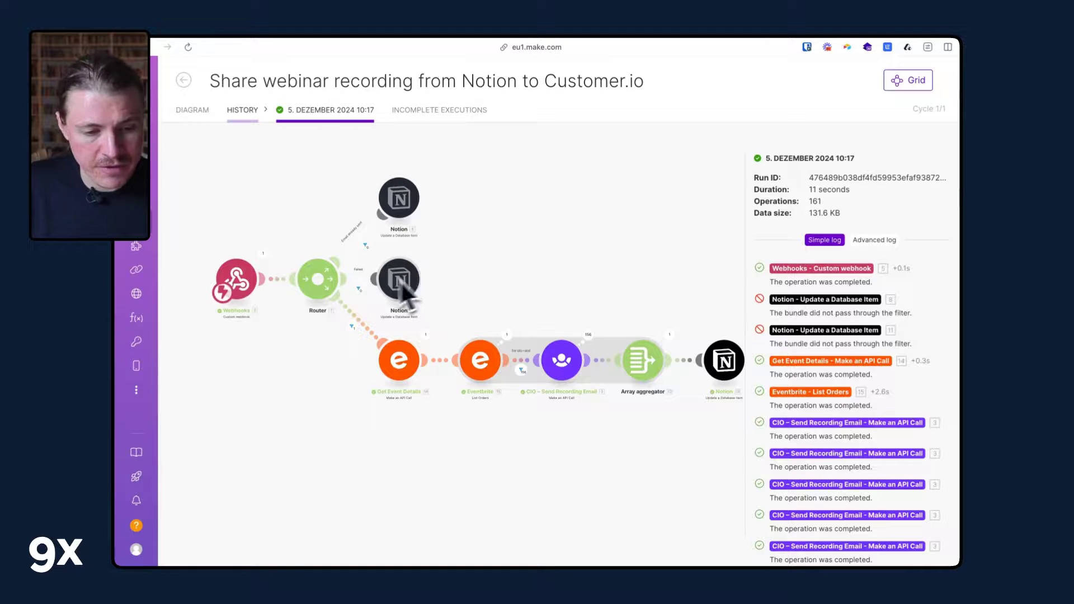
pyautogui.moveTo(149, 300)
pyautogui.click(182, 246)
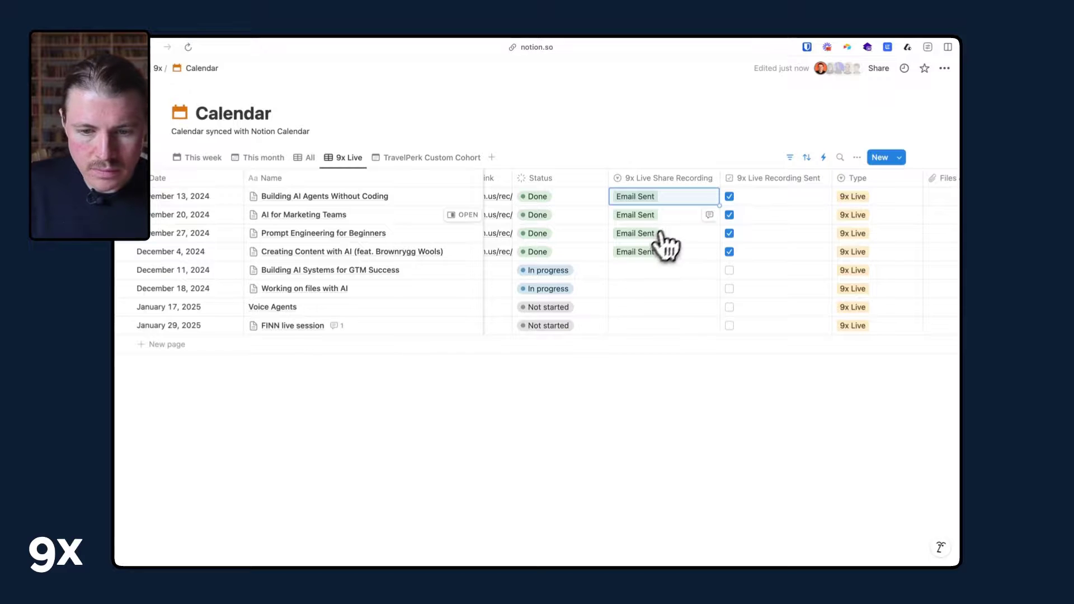
pyautogui.click(662, 250)
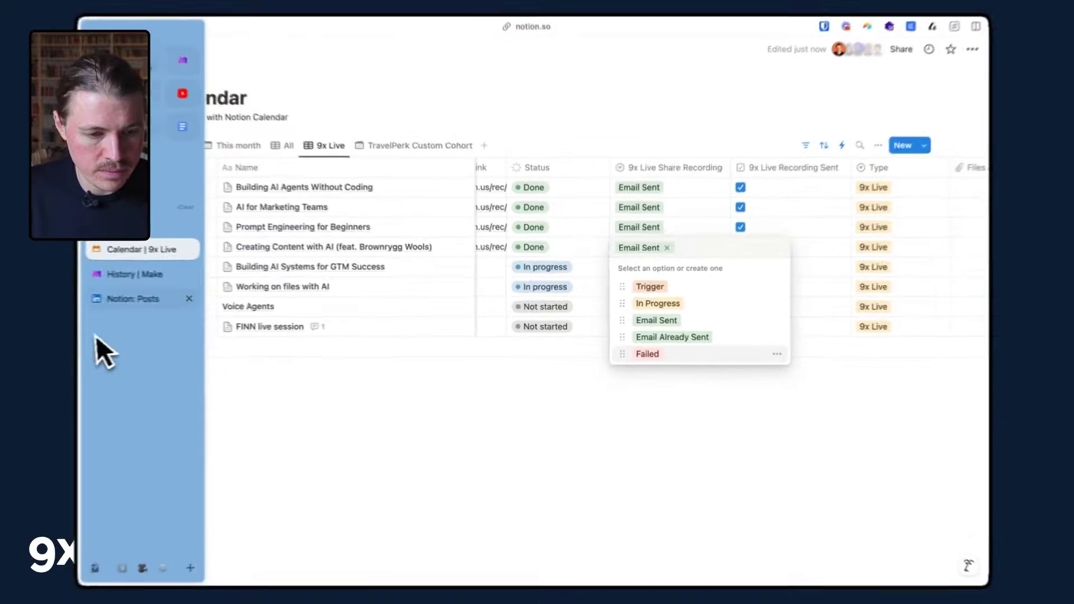
pyautogui.click(160, 277)
pyautogui.moveTo(468, 297); pyautogui.dragTo(538, 274)
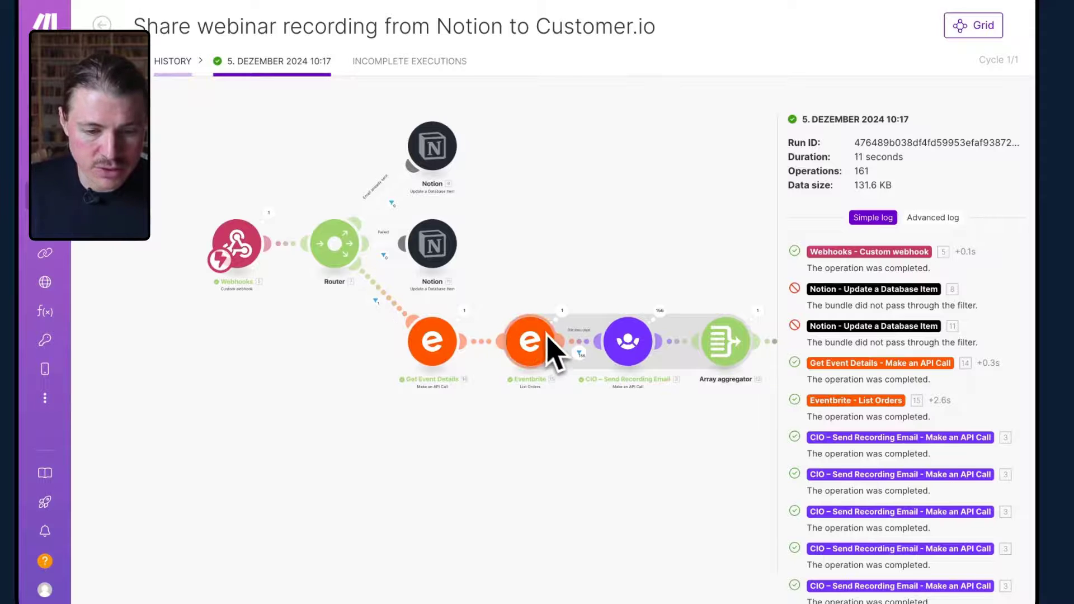
# Review the Get Event Details response headers and body event fields, then close the output
pyautogui.click(472, 333)
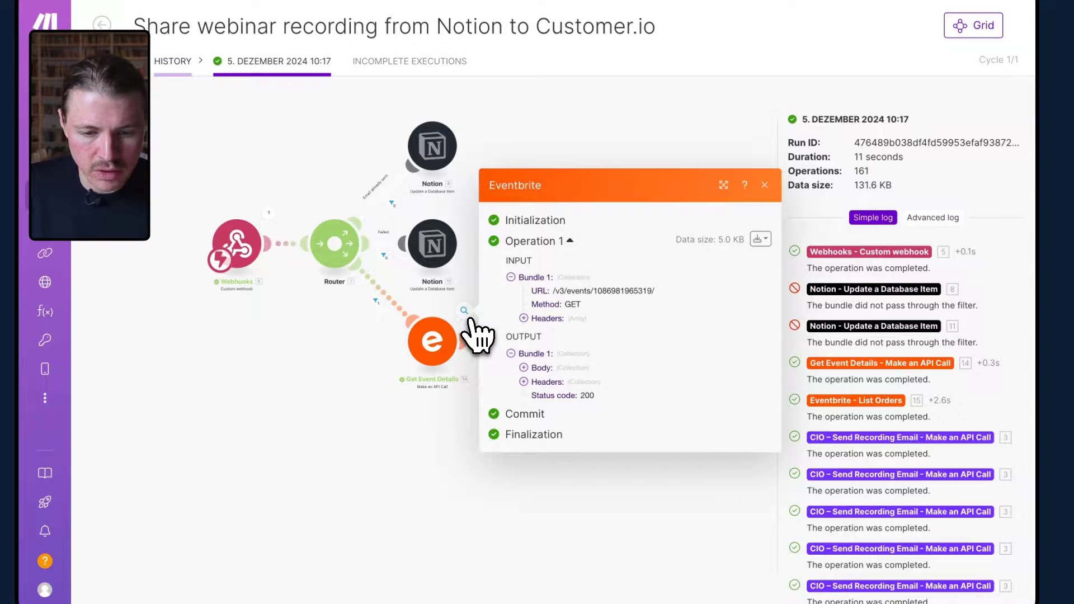
pyautogui.click(527, 381)
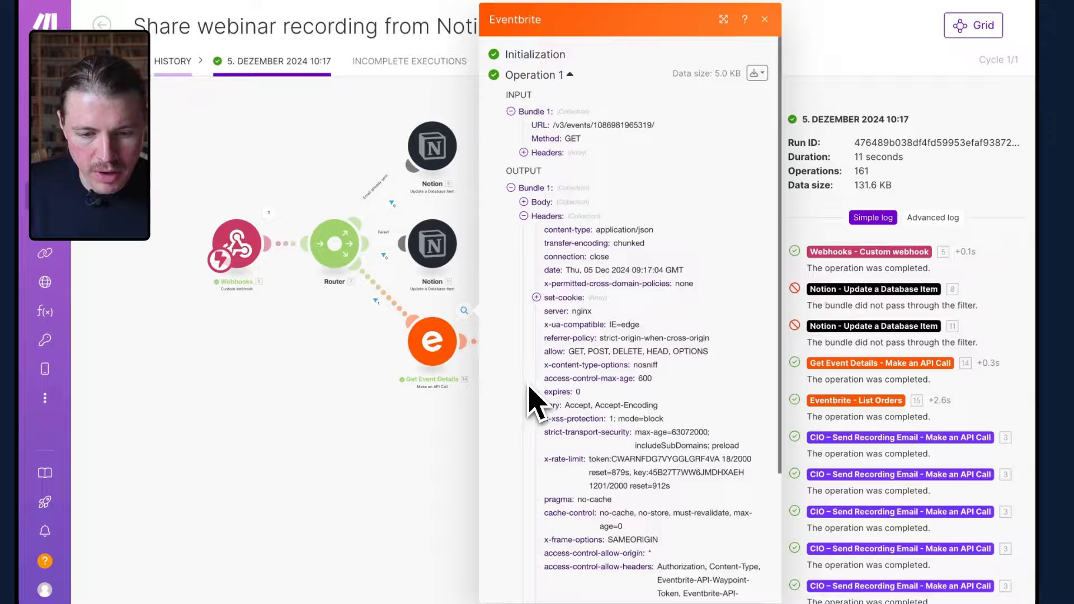
pyautogui.click(534, 202)
pyautogui.scroll(-5, 587, 359)
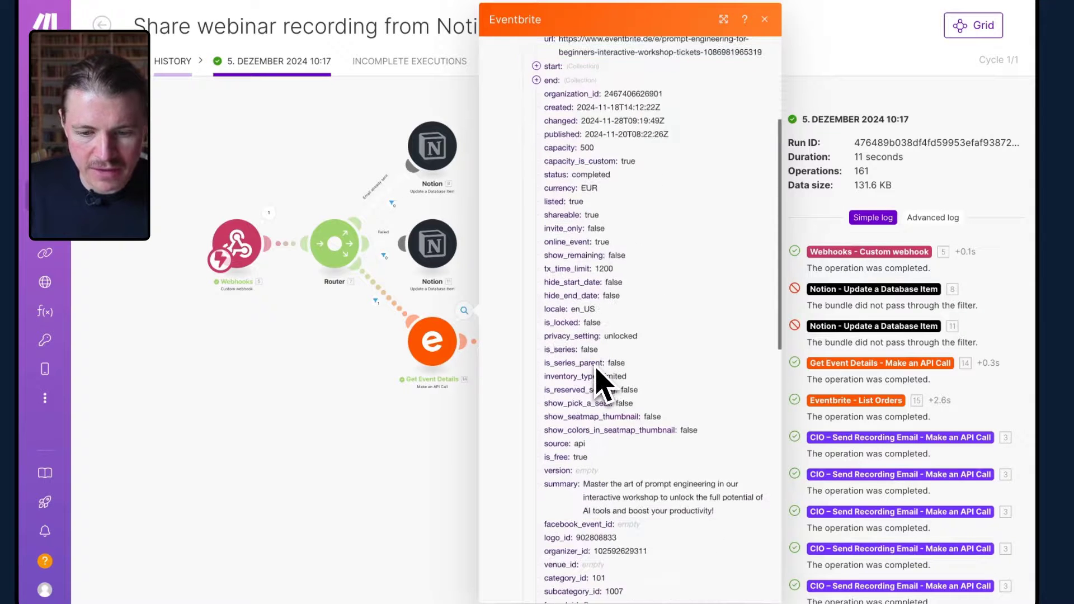
pyautogui.scroll(-2, 598, 380)
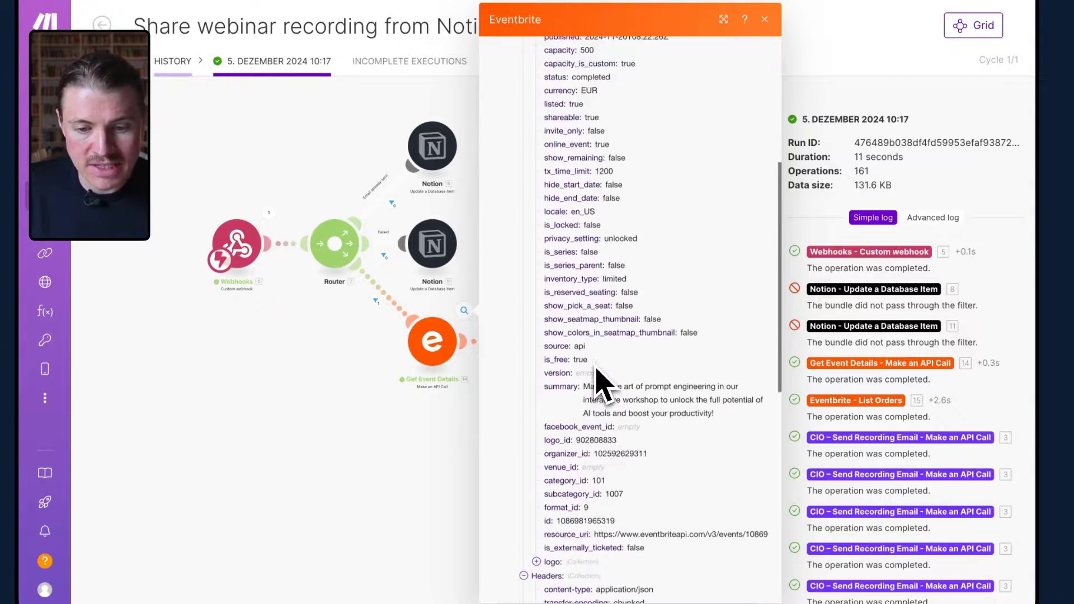
pyautogui.scroll(5, 597, 380)
pyautogui.scroll(-4, 597, 380)
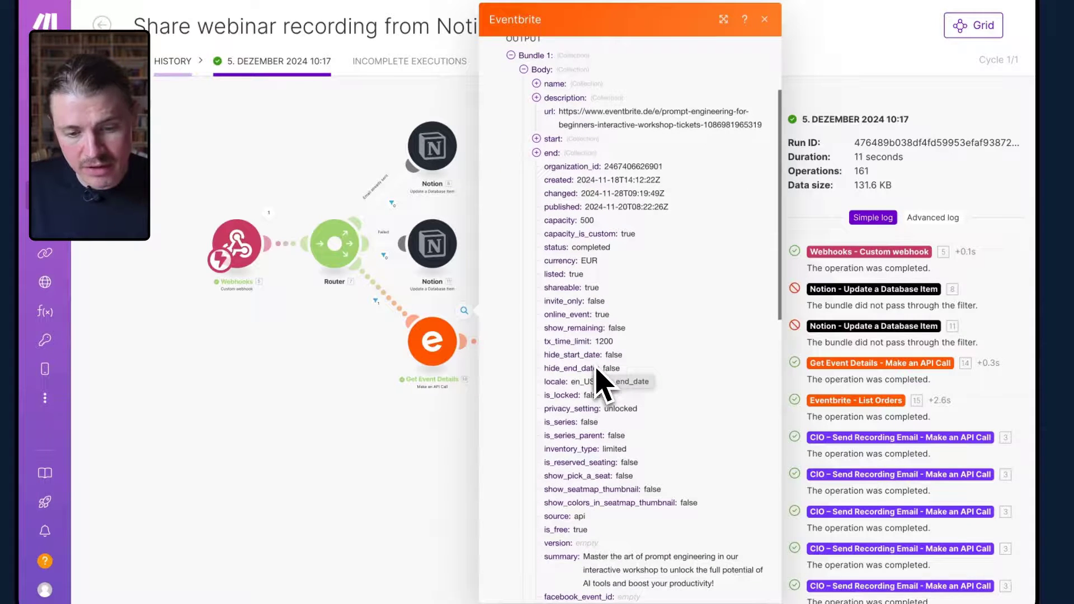
pyautogui.scroll(-3, 598, 380)
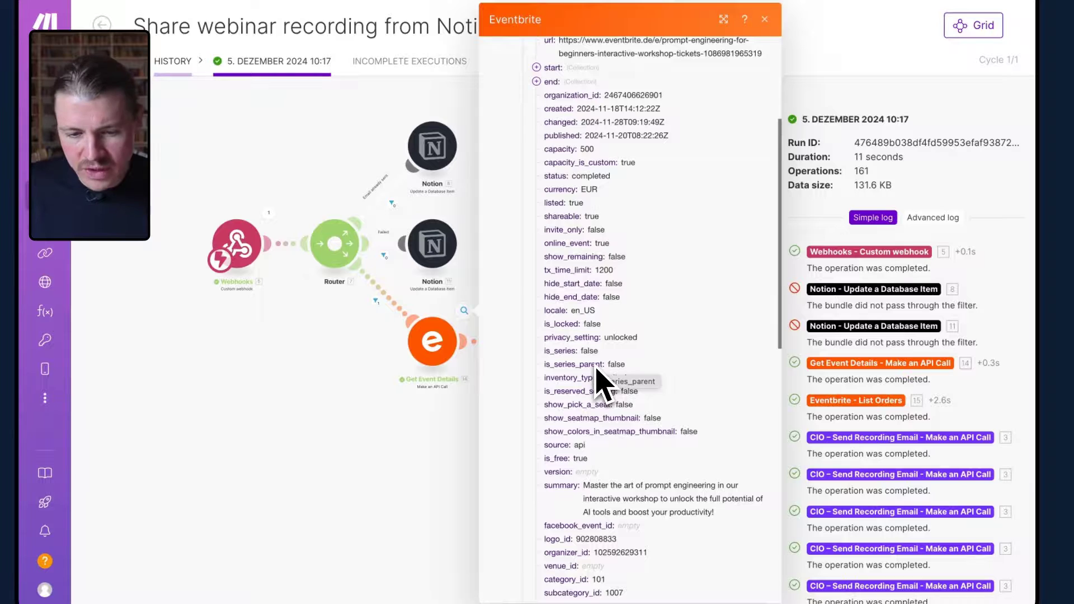
pyautogui.scroll(-2, 596, 369)
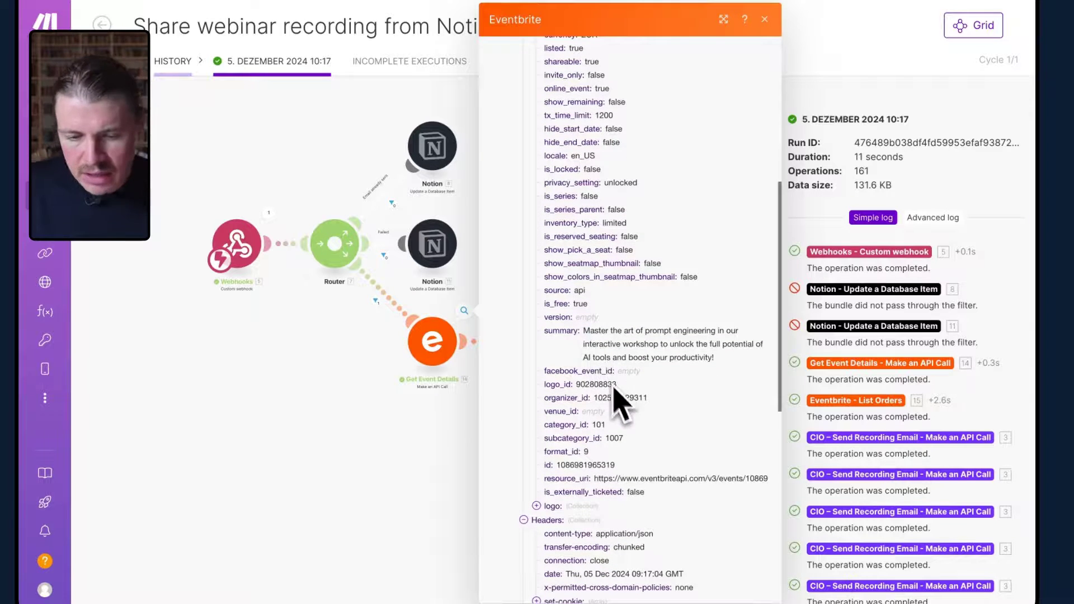
pyautogui.click(463, 465)
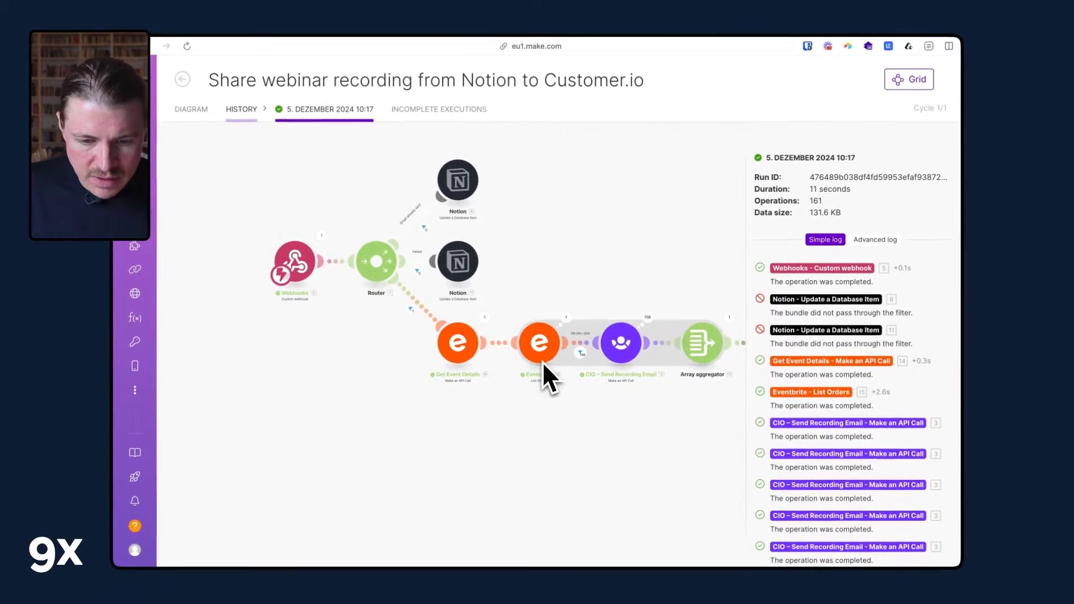
pyautogui.scroll(5, 544, 369)
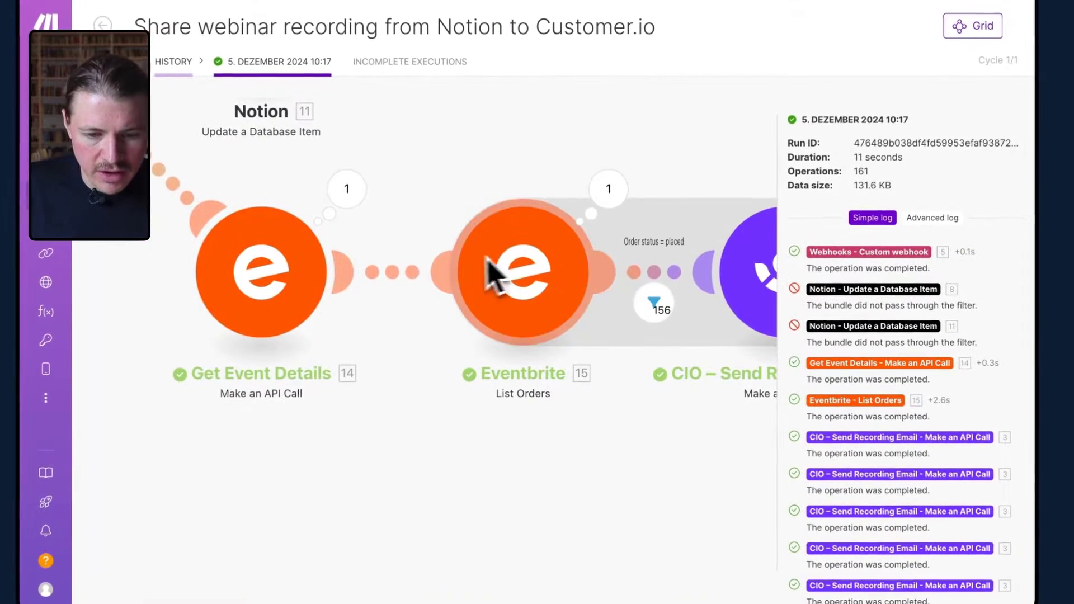
pyautogui.click(596, 206)
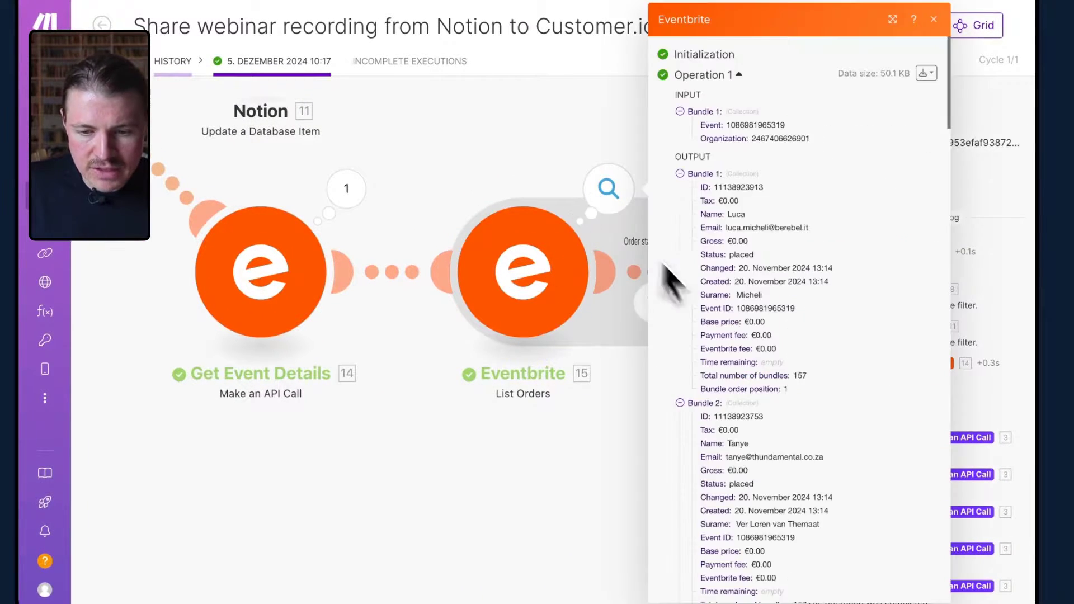
pyautogui.scroll(-10, 721, 336)
pyautogui.scroll(-20, 721, 335)
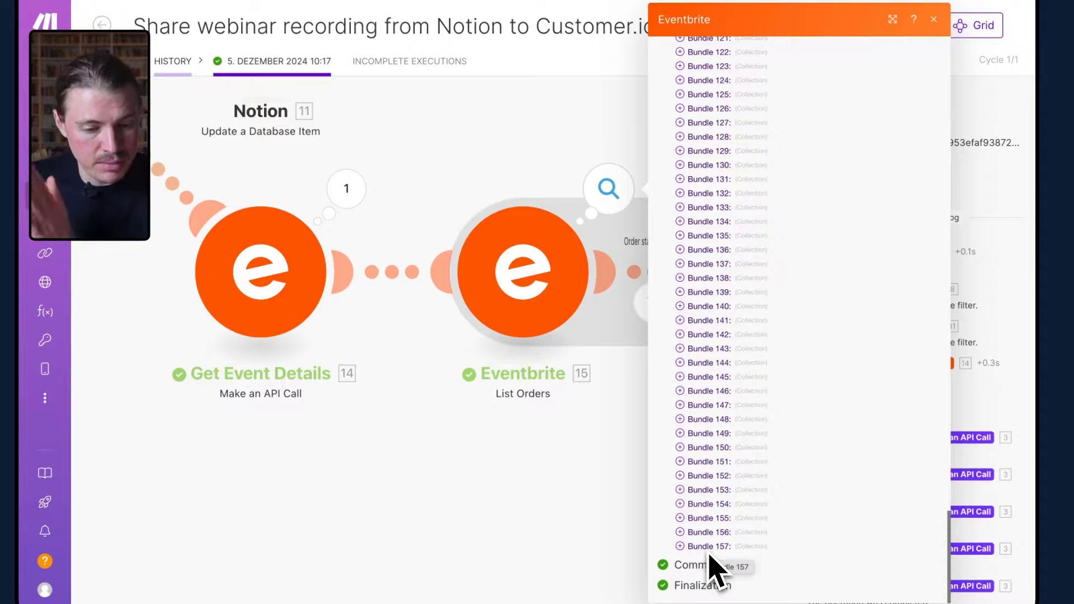
pyautogui.click(599, 479)
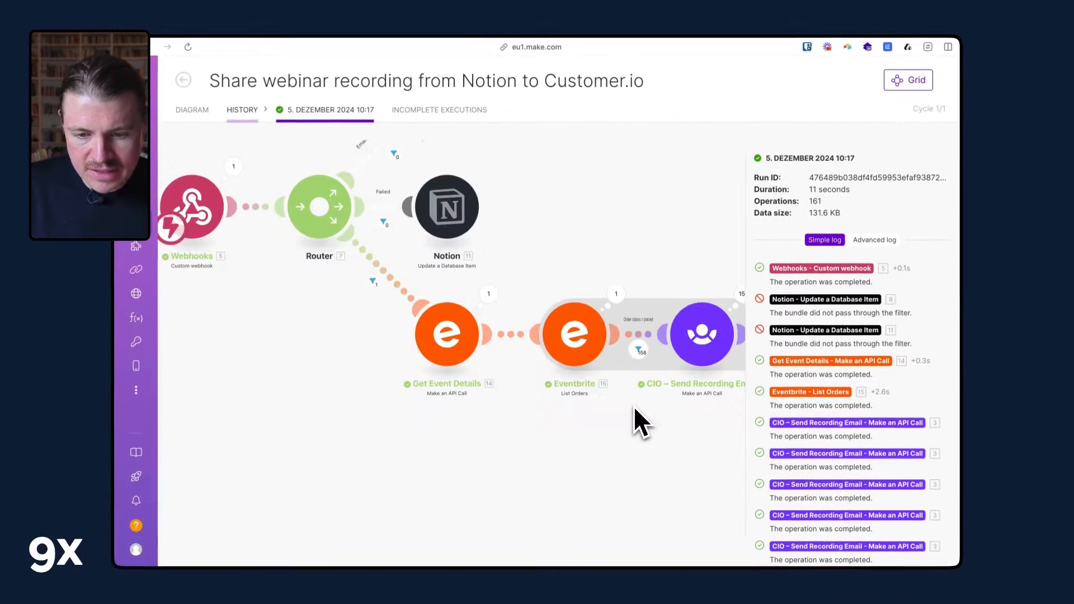
pyautogui.hscroll(5, 633, 405)
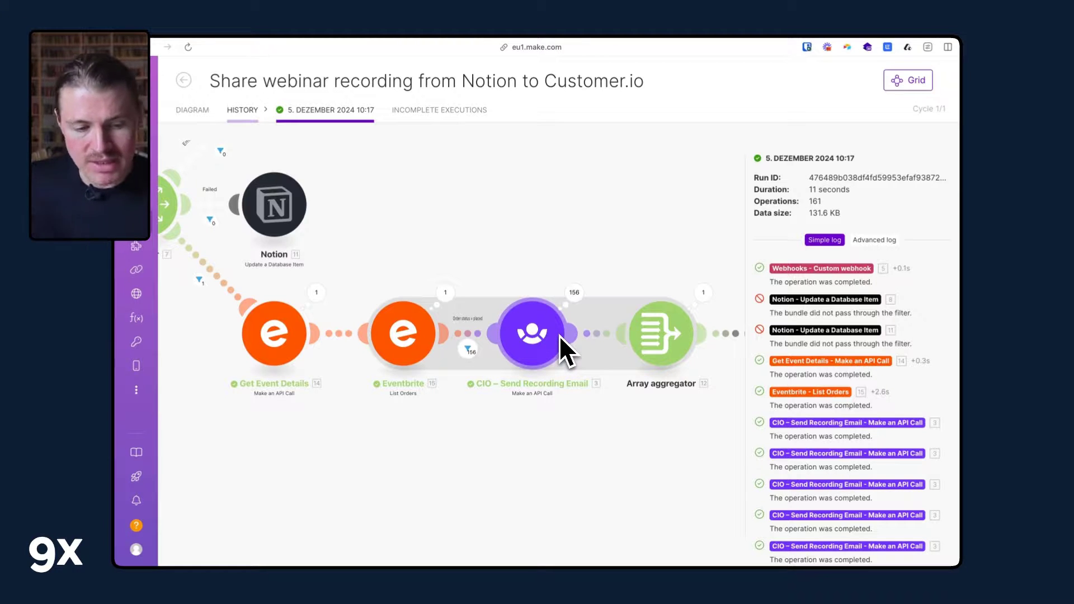
pyautogui.hscroll(3, 560, 334)
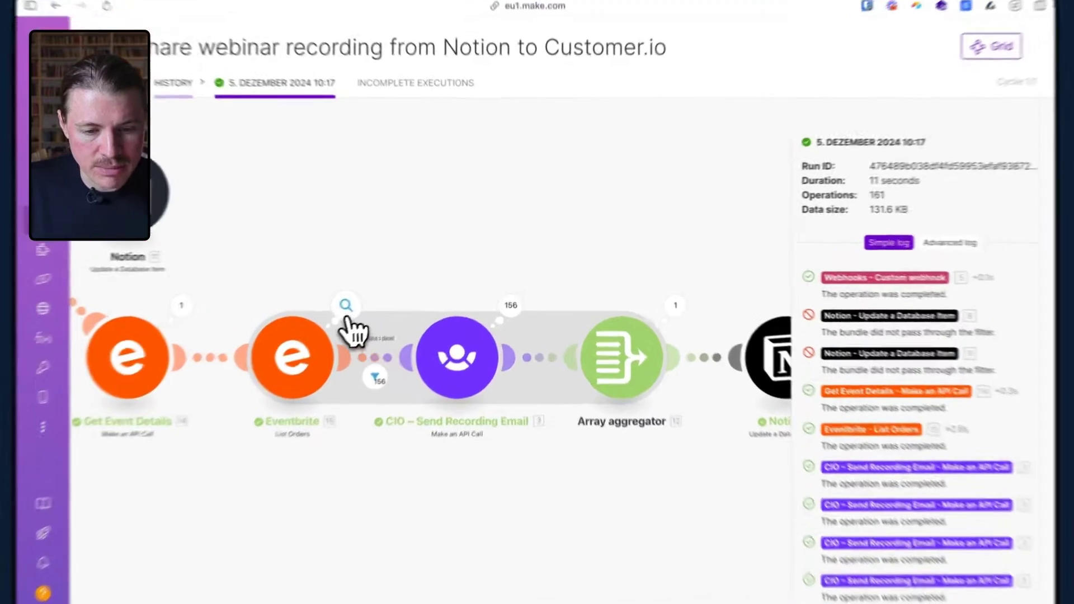
pyautogui.click(385, 290)
pyautogui.scroll(-15, 495, 357)
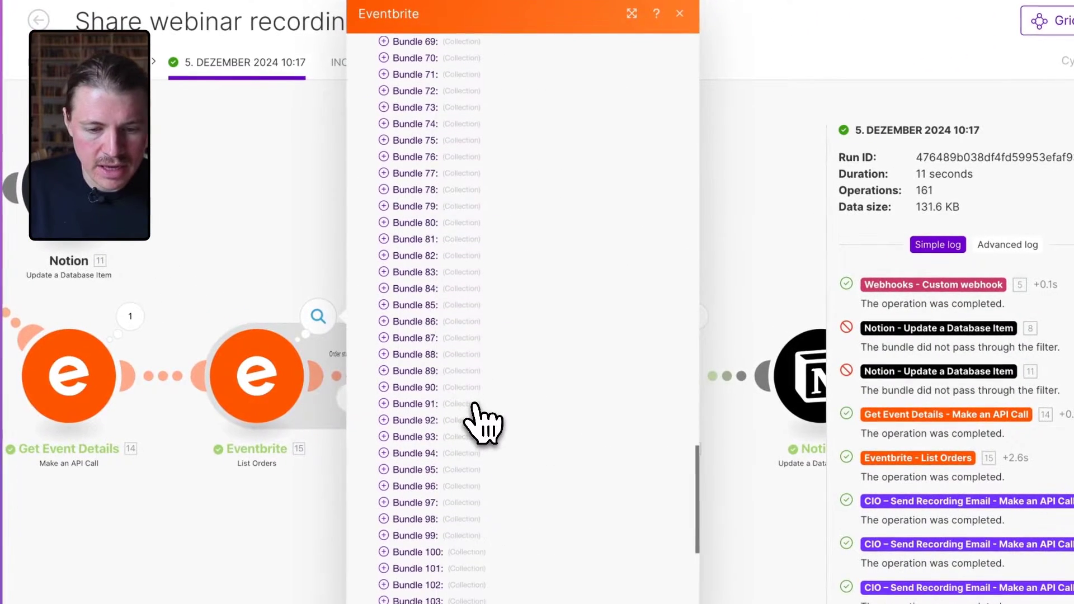
pyautogui.scroll(-7, 481, 424)
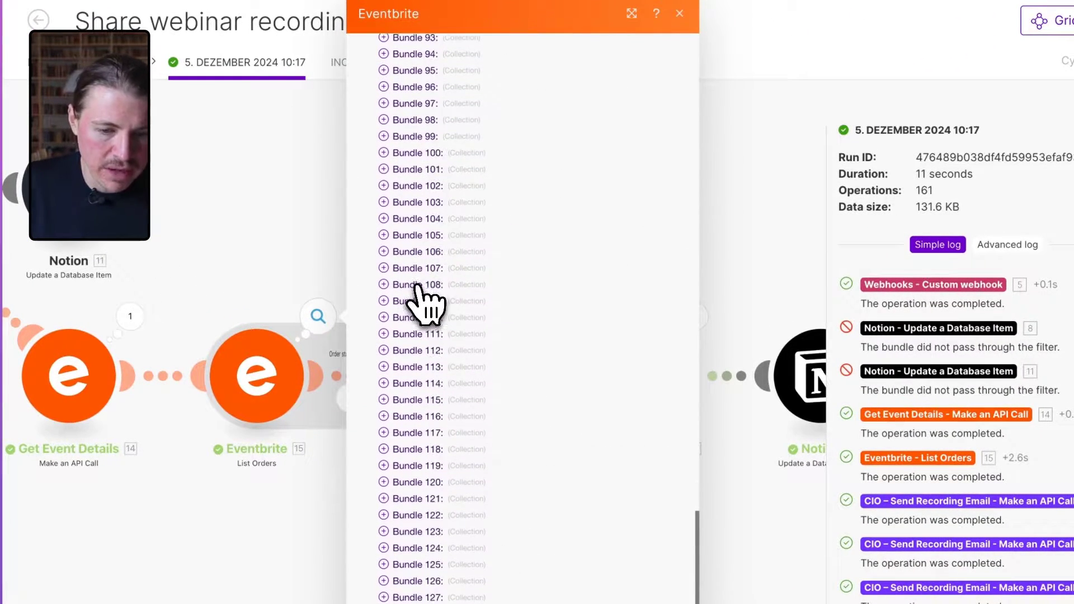
pyautogui.scroll(-3, 425, 302)
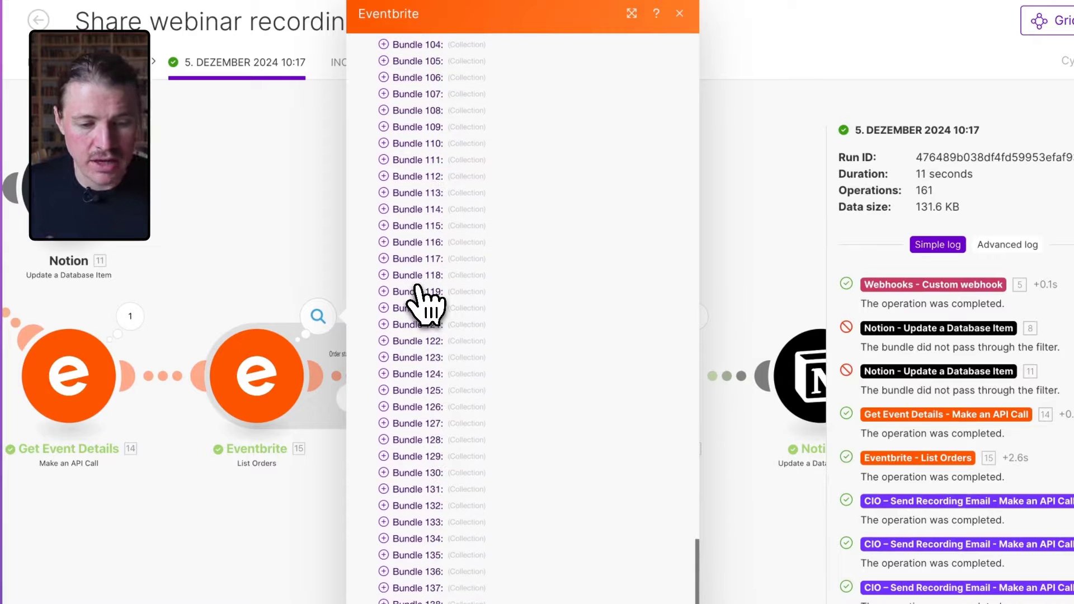
pyautogui.scroll(-10, 414, 336)
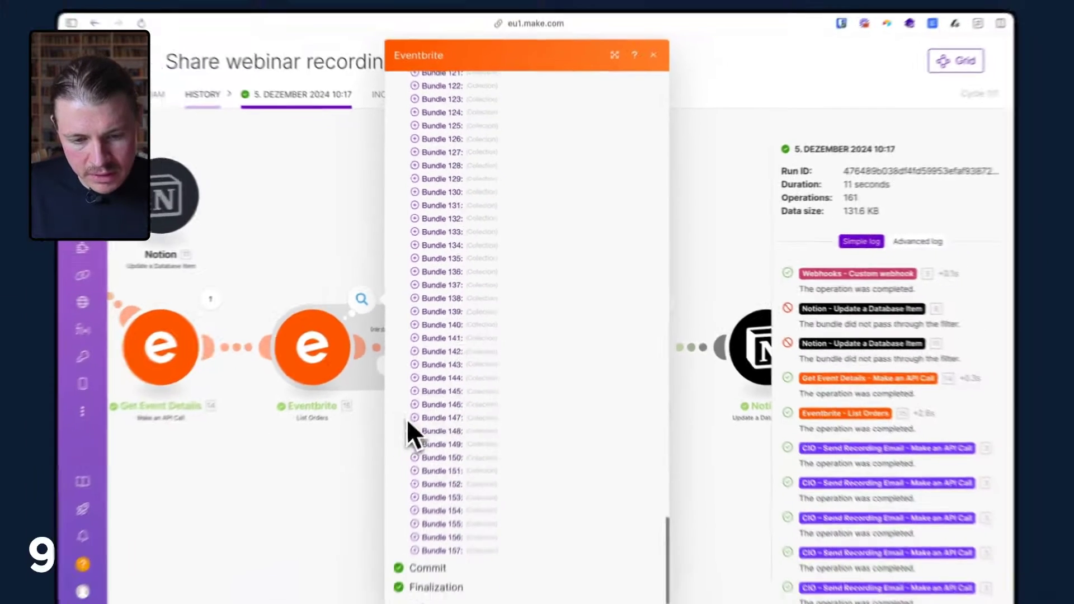
pyautogui.click(333, 492)
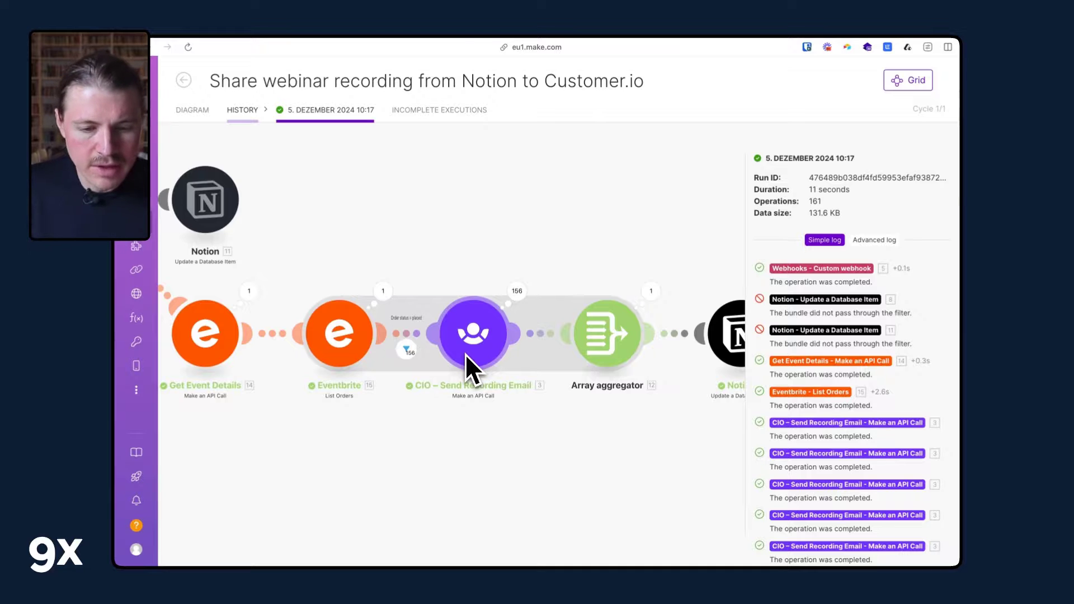
pyautogui.hscroll(3, 464, 354)
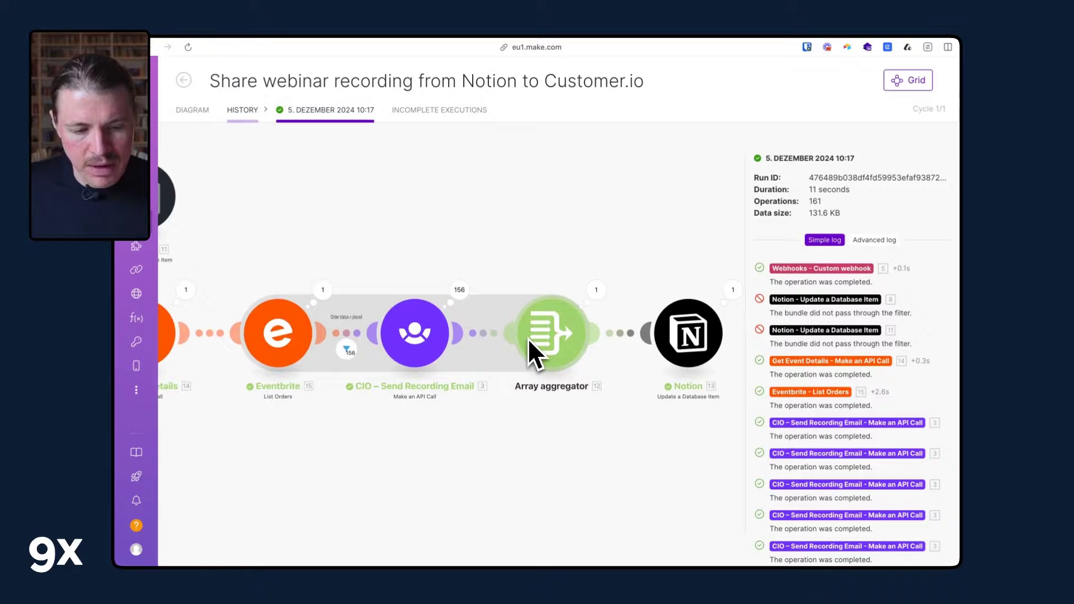
pyautogui.hscroll(3, 528, 338)
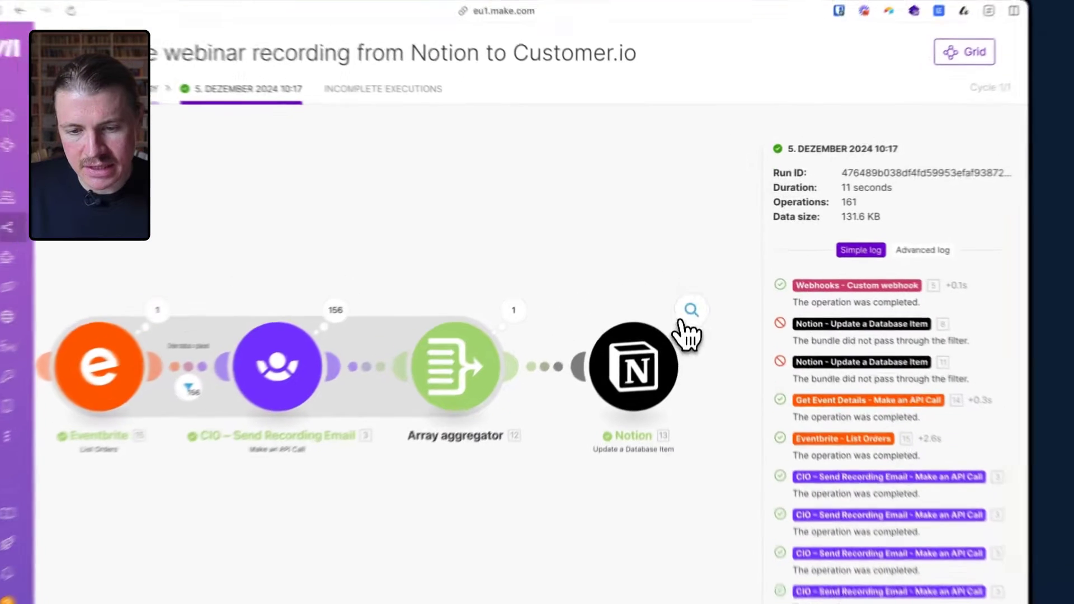
pyautogui.click(688, 288)
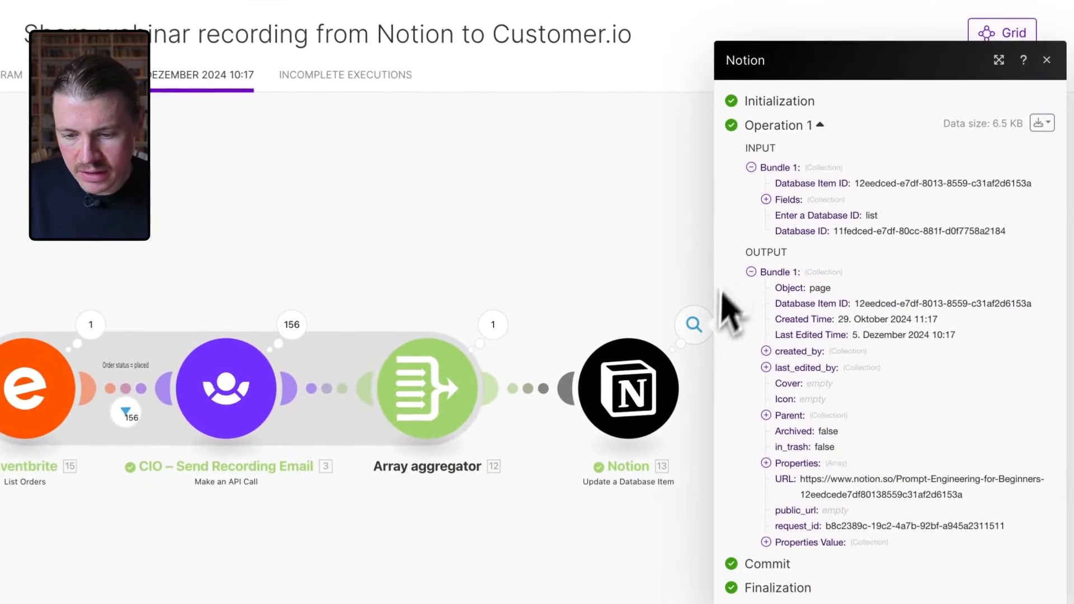
pyautogui.click(766, 541)
pyautogui.scroll(-2, 880, 579)
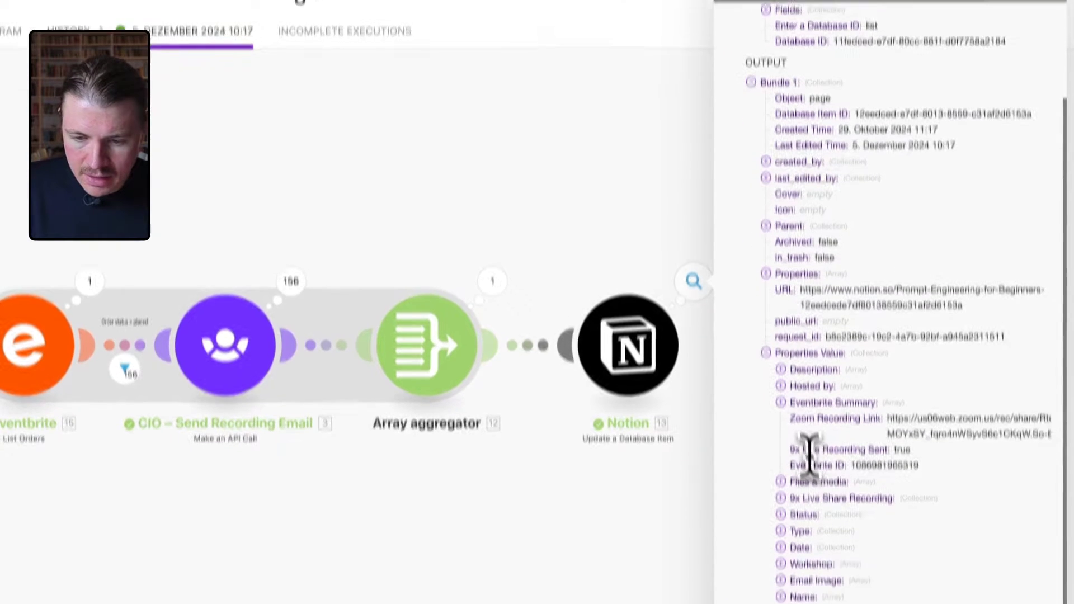
pyautogui.tripleClick(797, 390)
pyautogui.moveTo(810, 378); pyautogui.dragTo(912, 390)
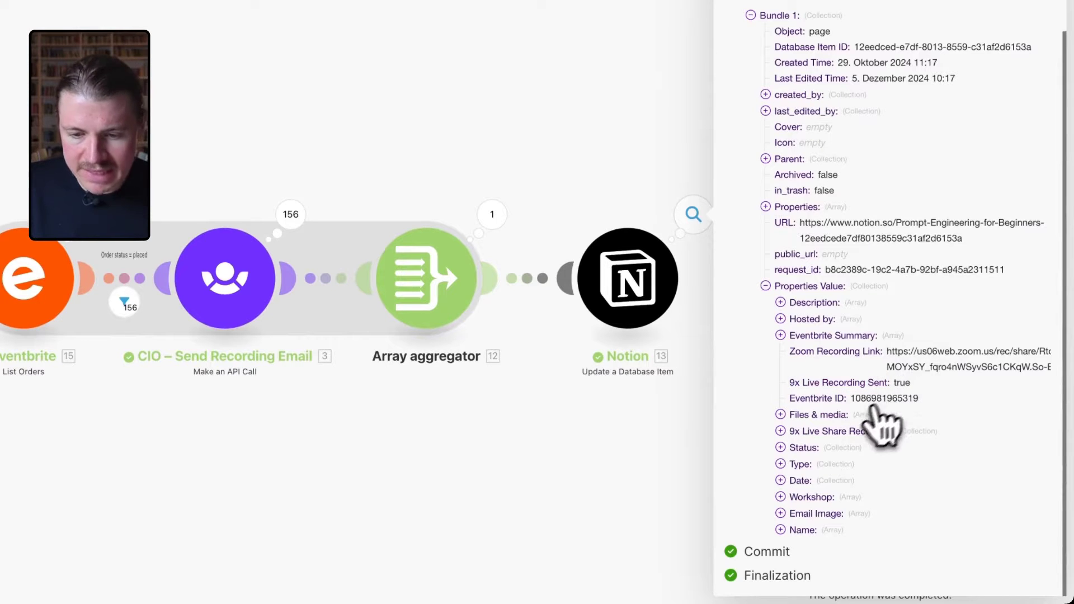
pyautogui.click(780, 430)
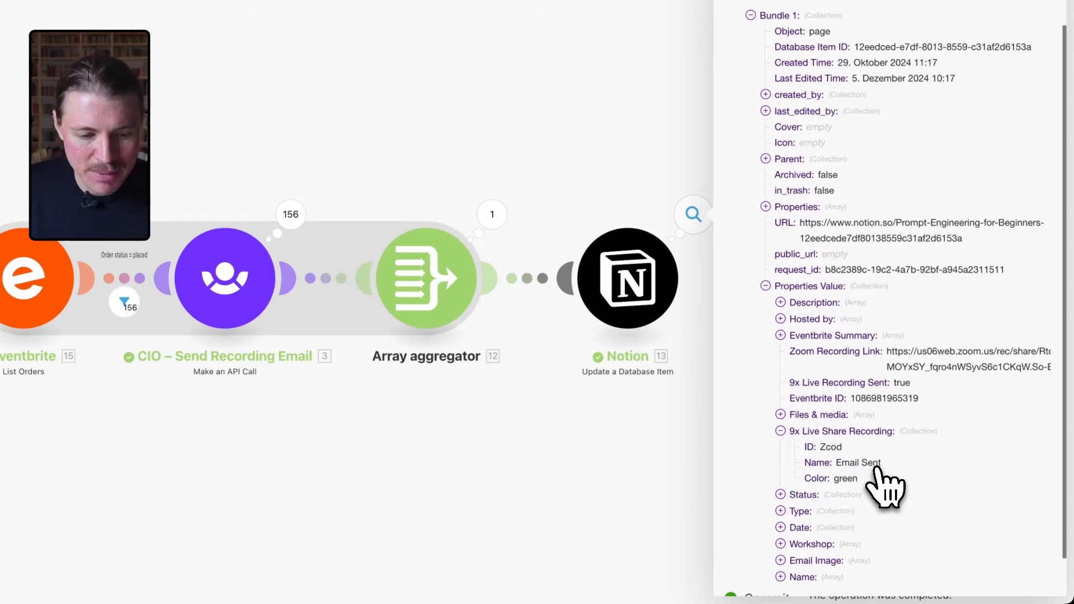
pyautogui.click(359, 492)
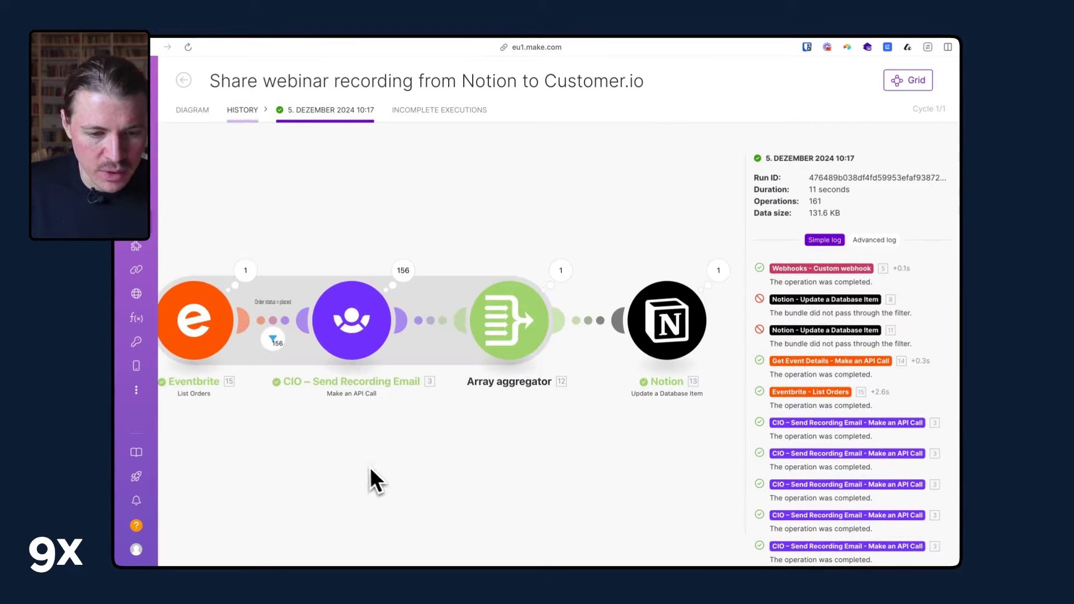
pyautogui.moveTo(370, 469); pyautogui.dragTo(617, 460)
pyautogui.moveTo(457, 398); pyautogui.dragTo(587, 480)
pyautogui.moveTo(492, 312); pyautogui.dragTo(589, 361)
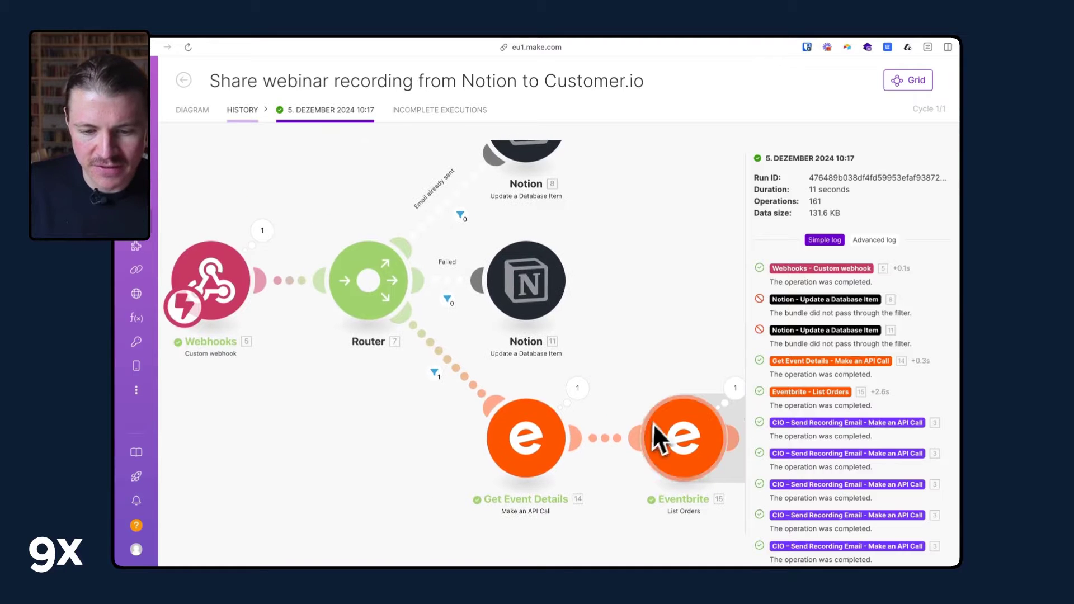